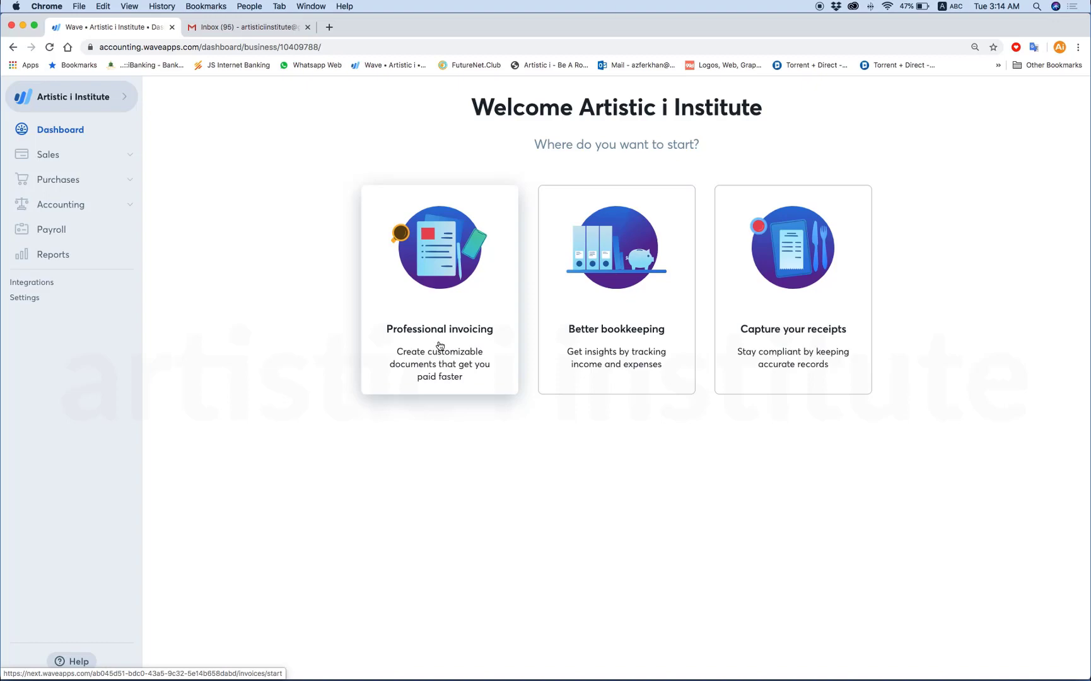
Start professional invoicing setup, accepting the template with the dark header band and accent color #444444.
left_click(440, 345)
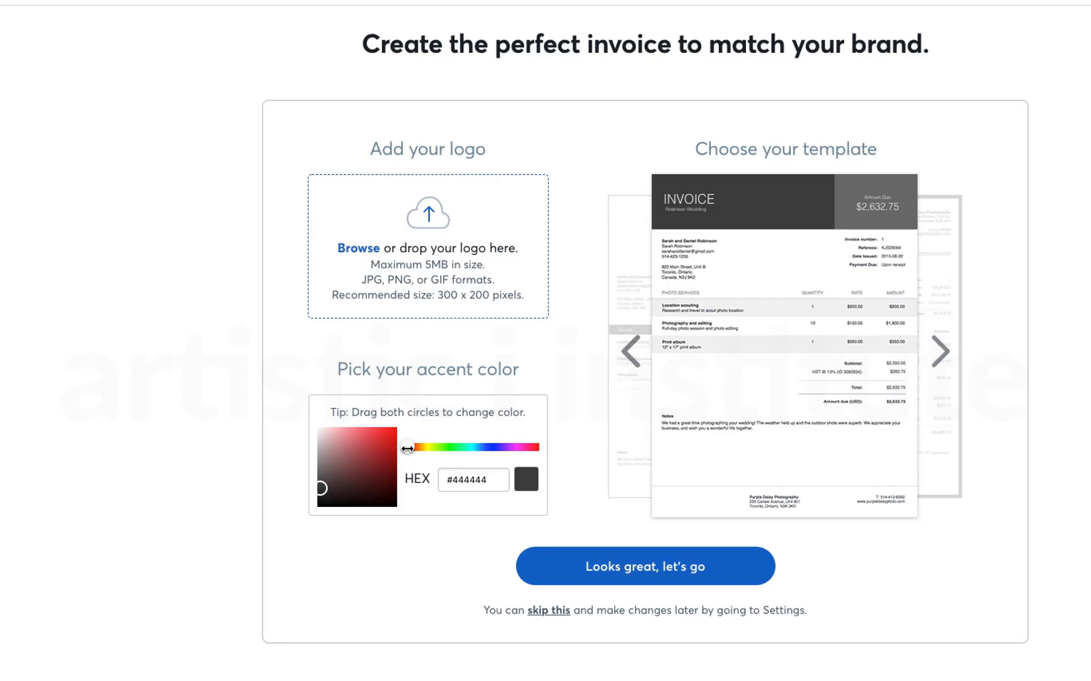
mouse_move(404, 446)
left_mouse_down()
mouse_move(440, 446)
mouse_move(405, 446)
mouse_move(420, 446)
left_mouse_up()
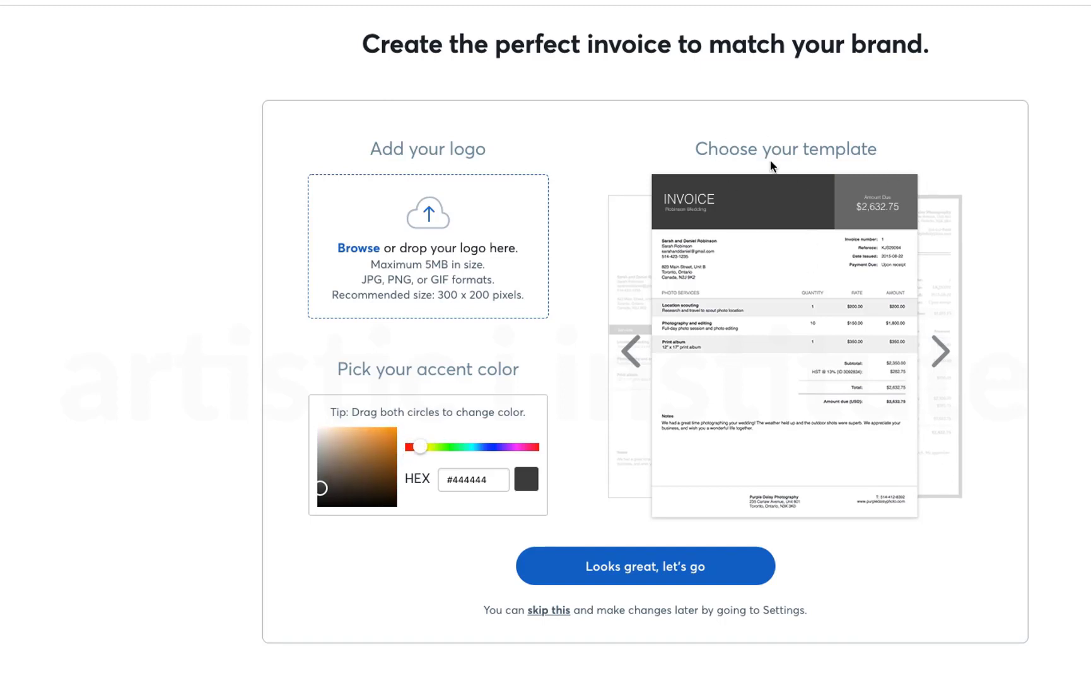
left_click(631, 350)
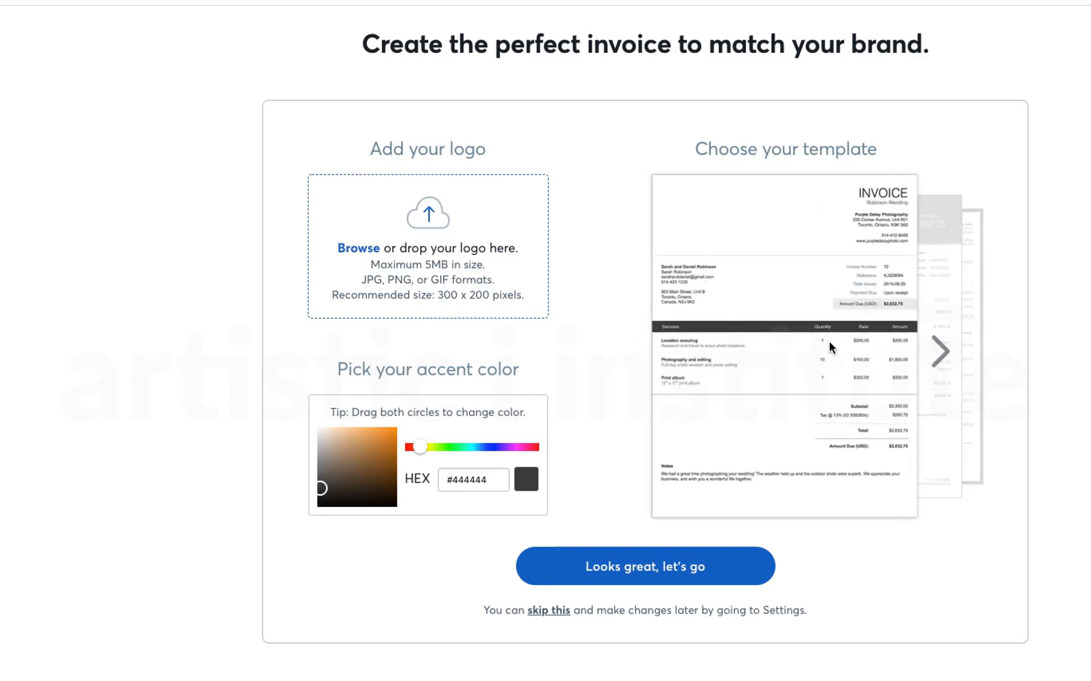
left_click(941, 352)
left_click(941, 353)
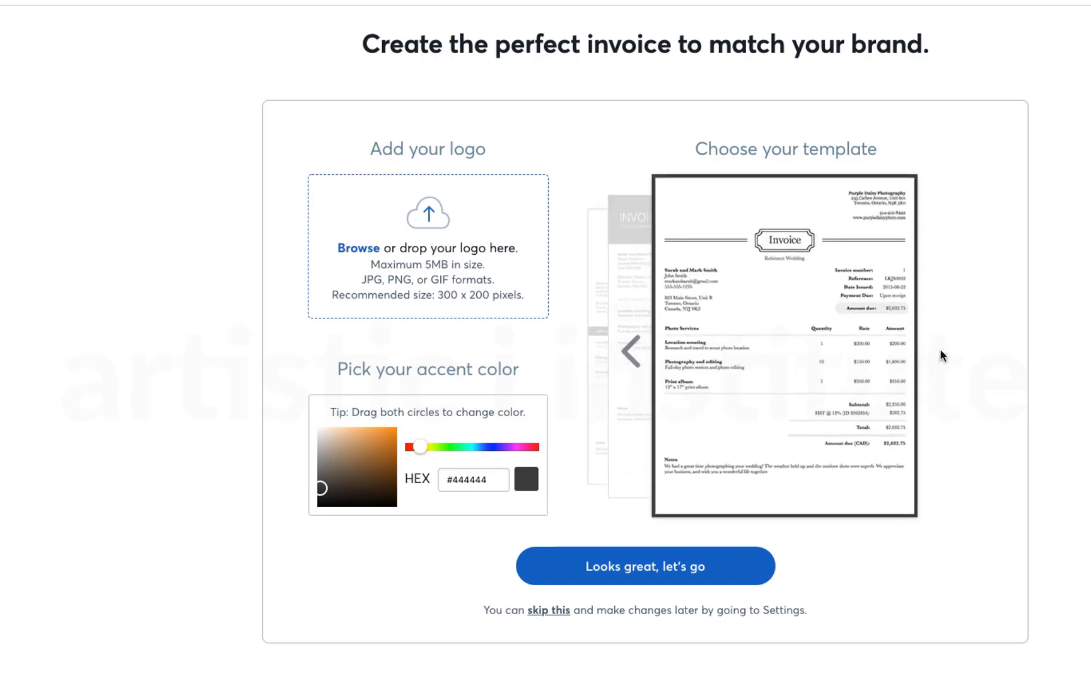
left_click(631, 350)
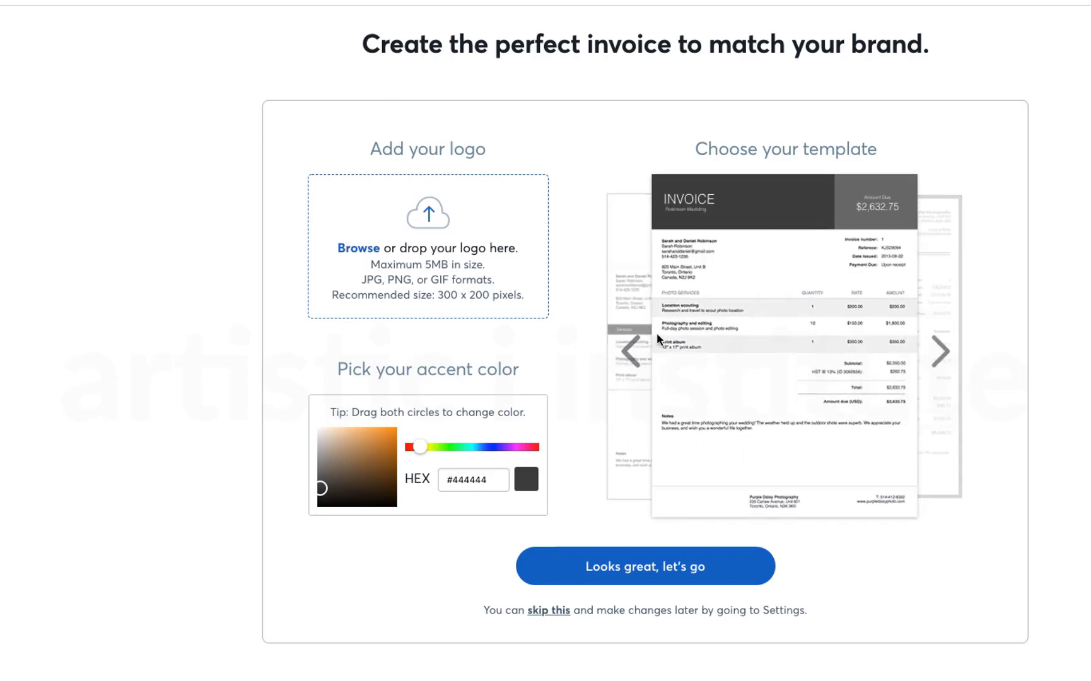
left_click(650, 568)
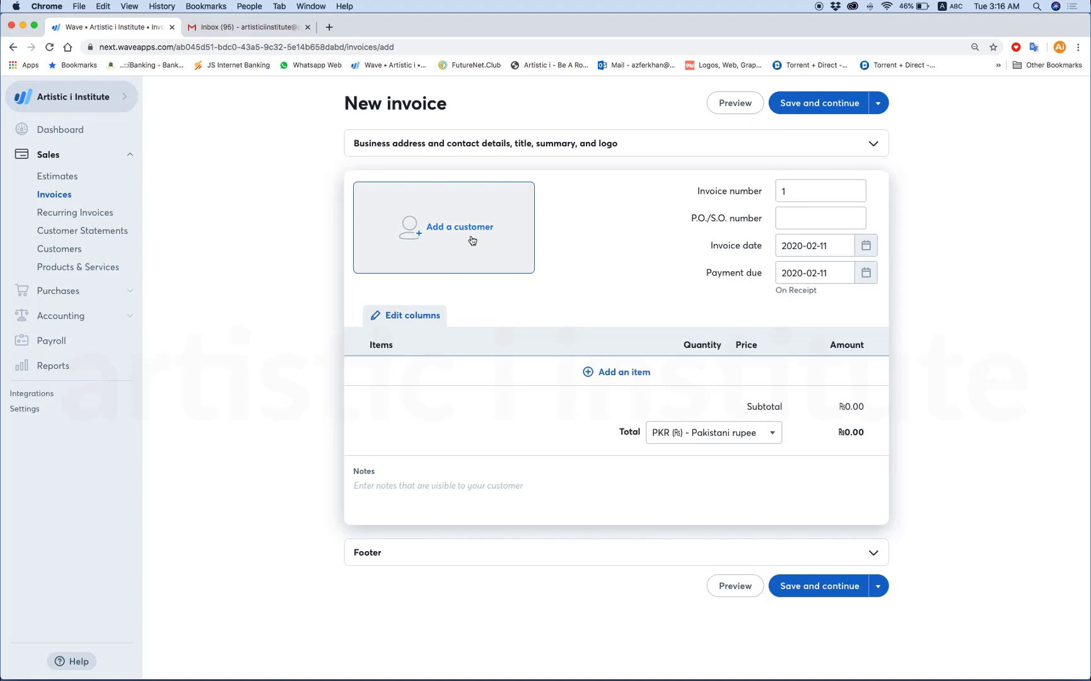
Add the existing customer Artistic to the new invoice and highlight the customer's e-mail.
left_click(473, 241)
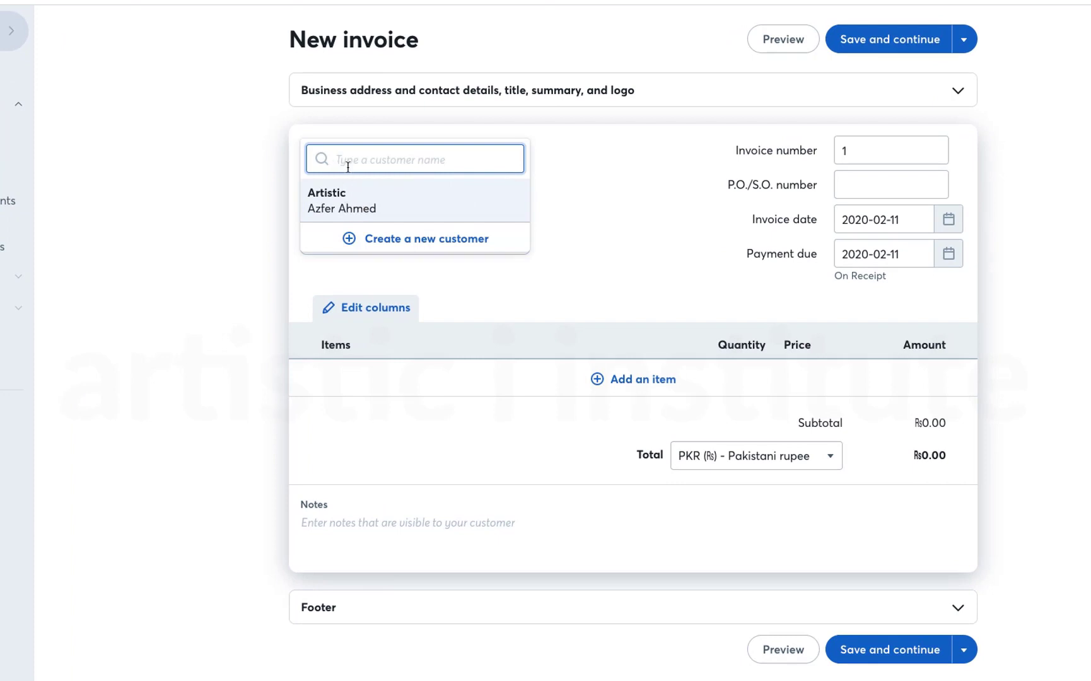
left_click(345, 207)
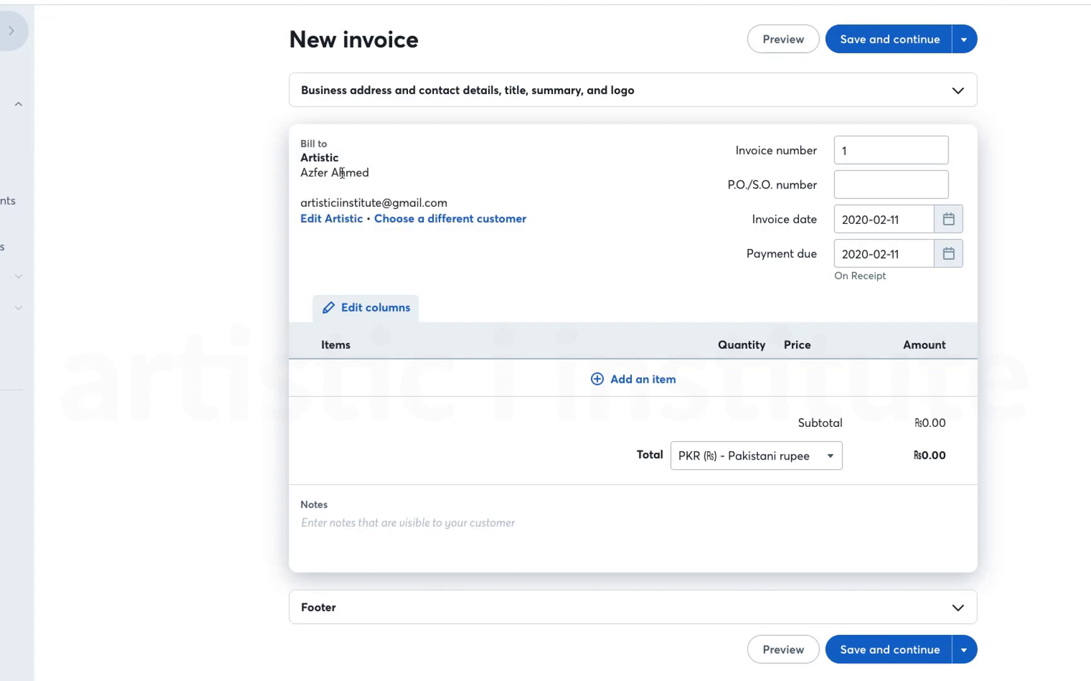
left_click_drag(301, 203, 453, 207)
left_click(465, 270)
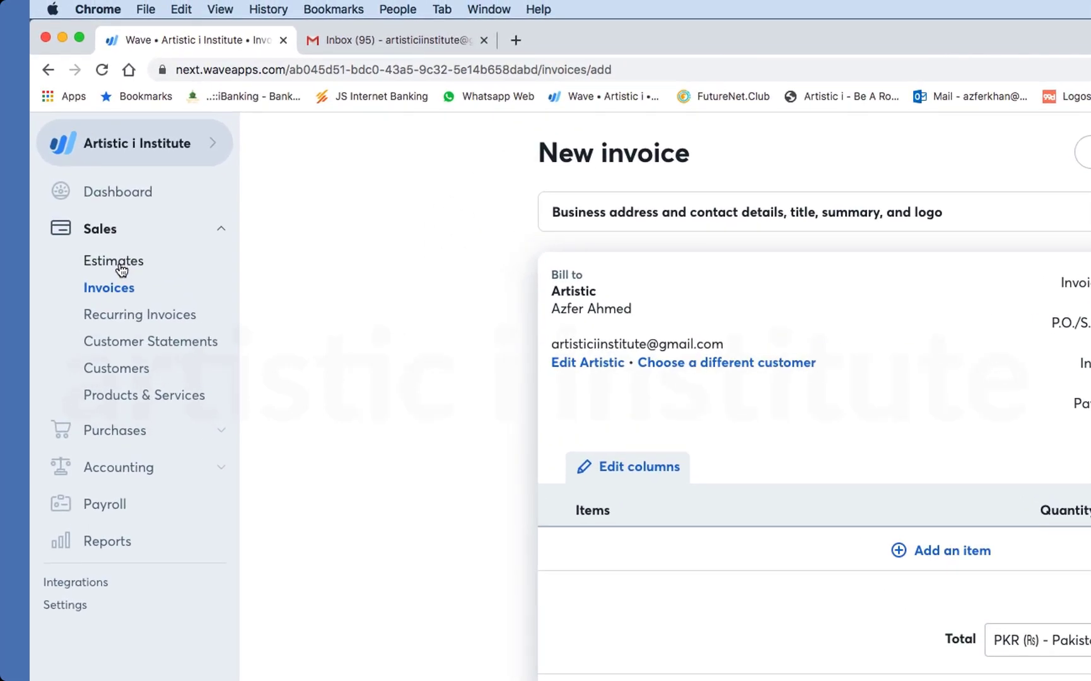
Leave the unsaved invoice for the Estimates page and start creating a new estimate.
left_click(119, 263)
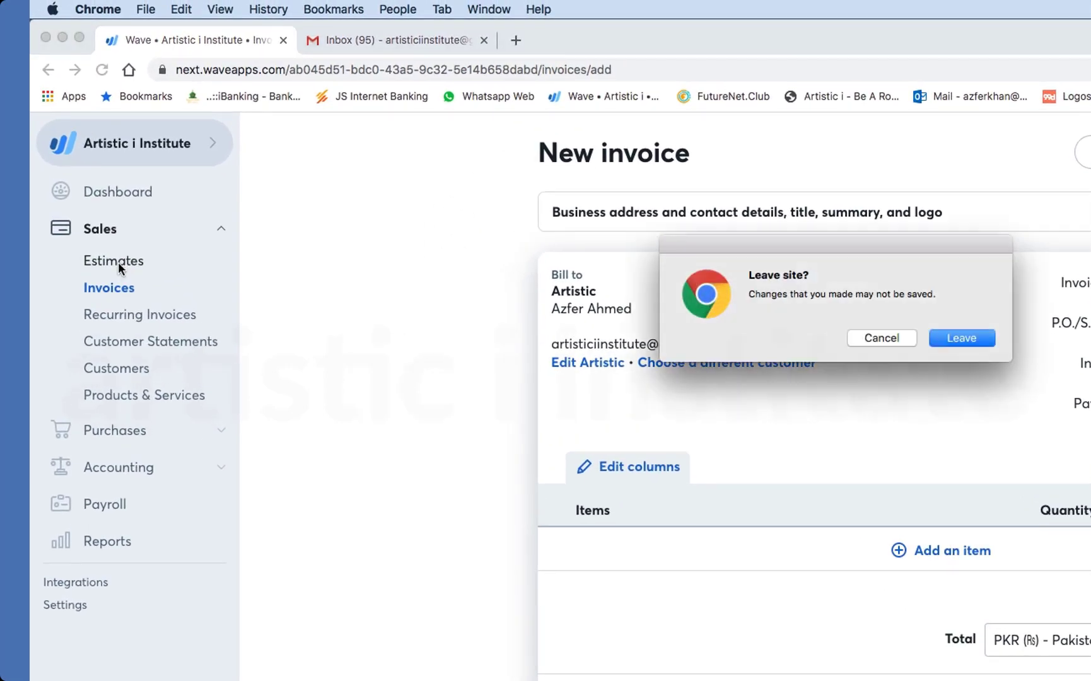
left_click(972, 342)
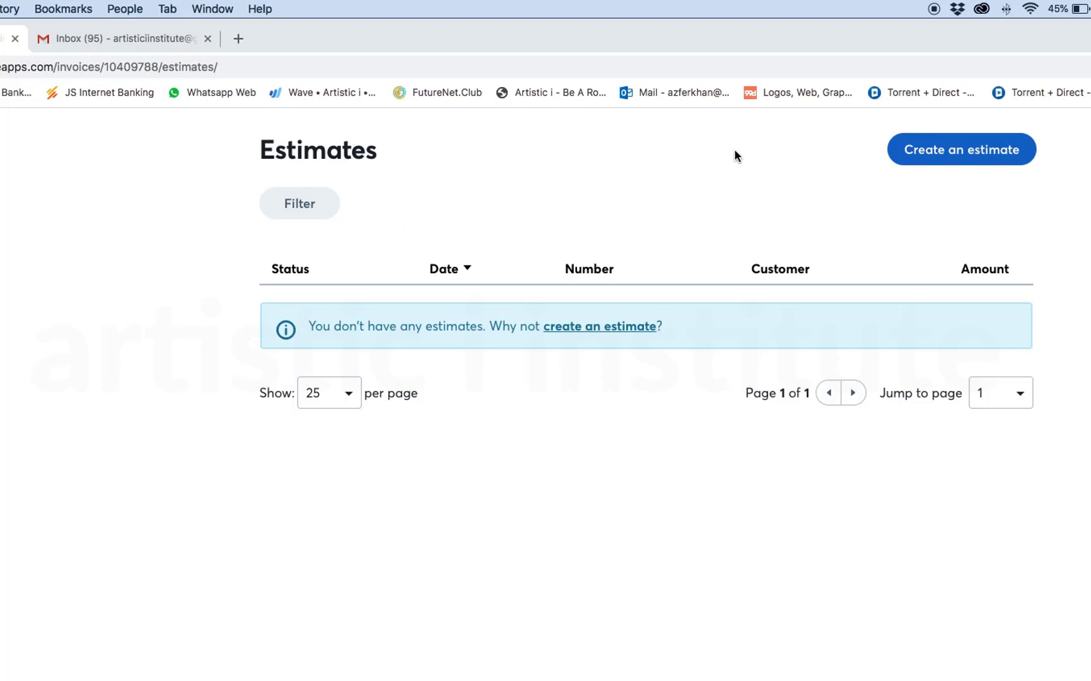
left_click(943, 156)
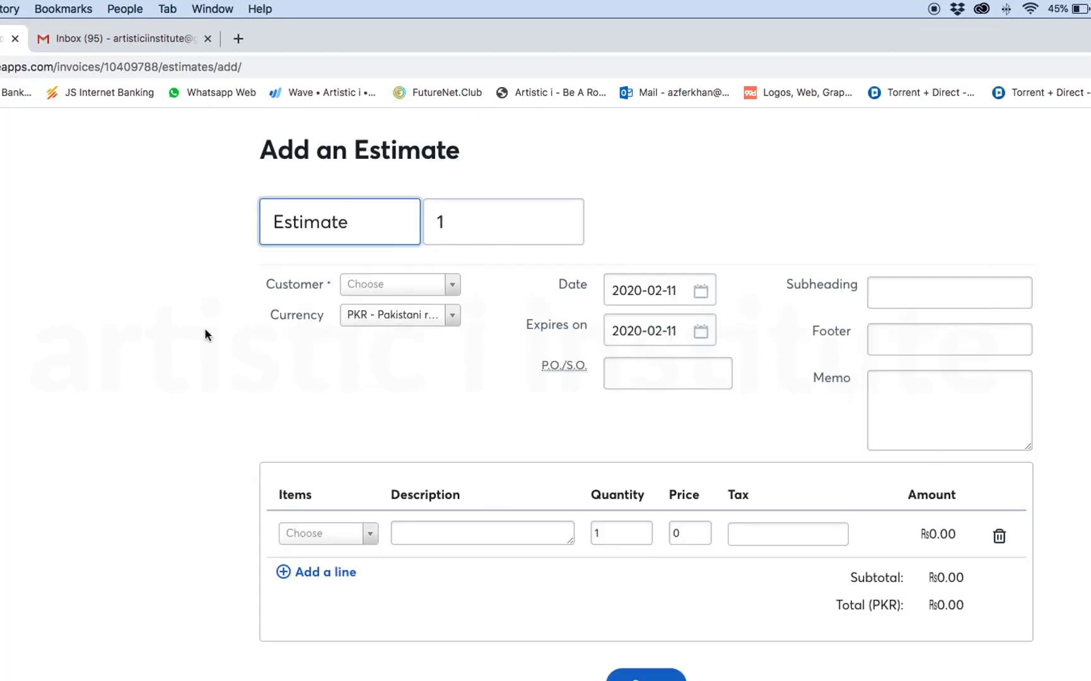
Set the estimate's customer to Artistic and its expiry date to 2020-02-18.
left_click(444, 287)
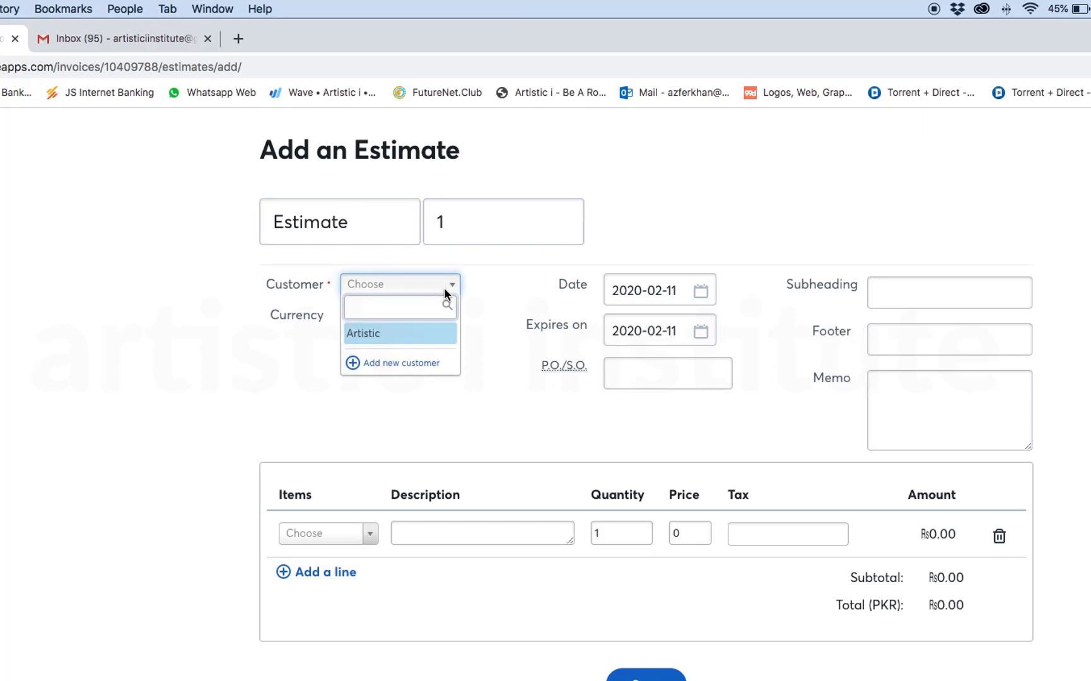
left_click(374, 337)
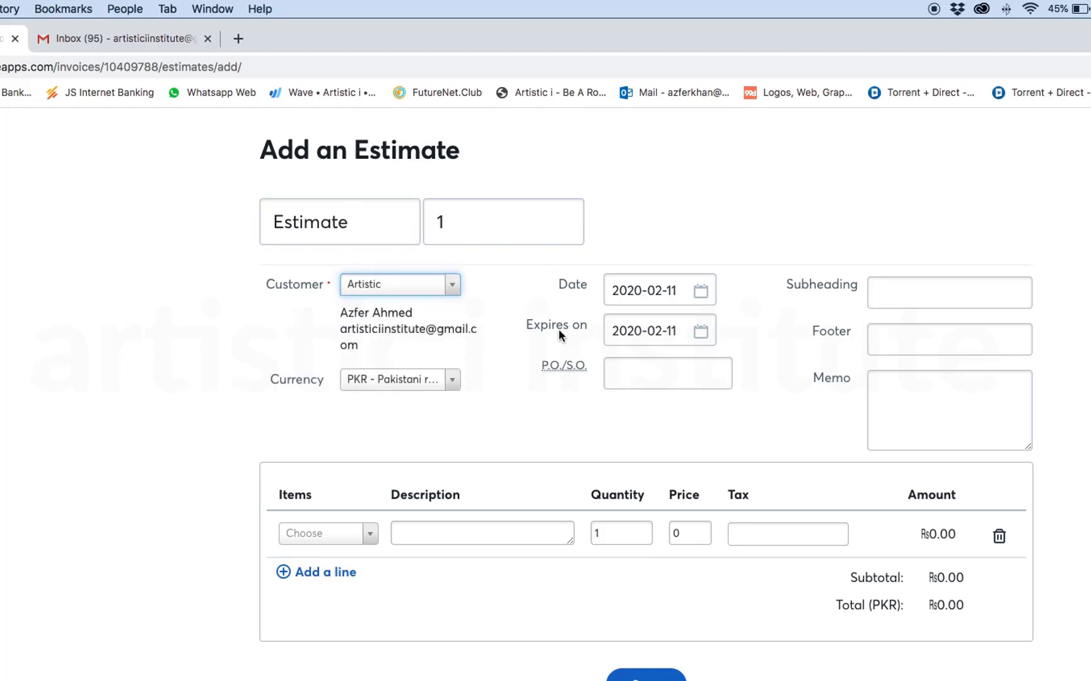
left_click(653, 329)
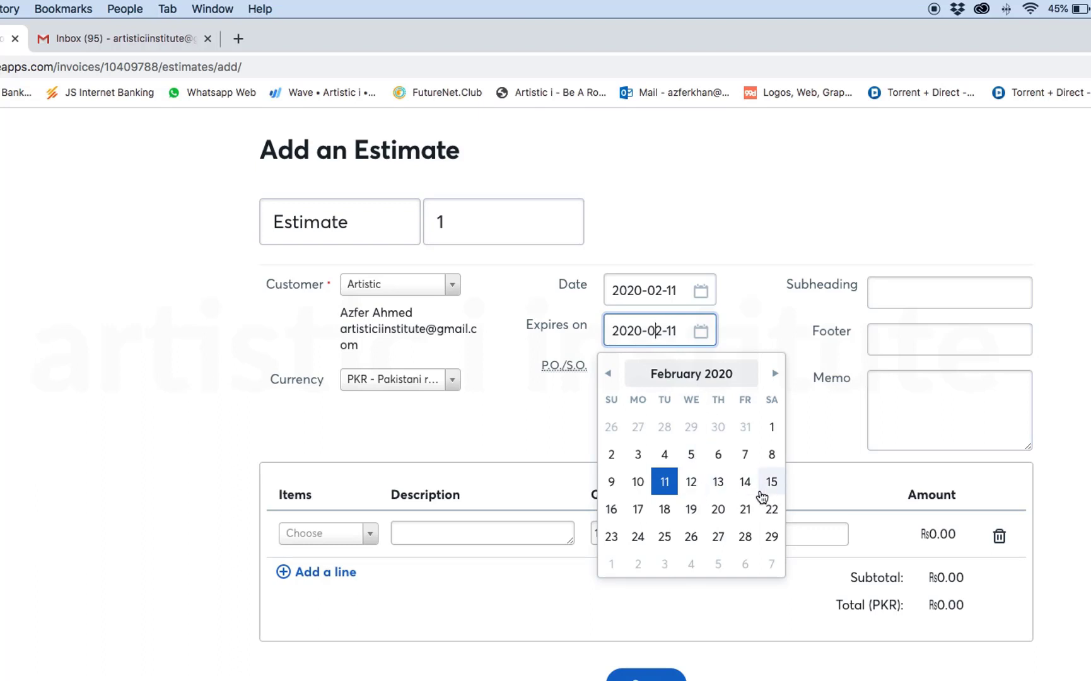
left_click(666, 509)
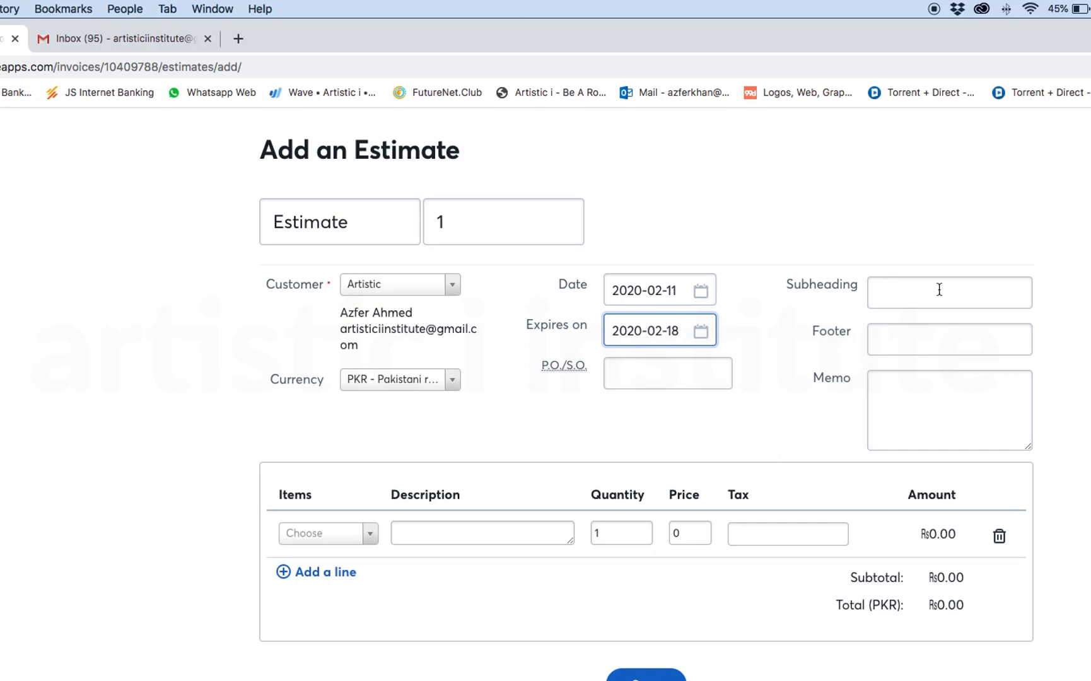
Enter the estimate memo "50% Advance 50% at delivery".
left_click(907, 395)
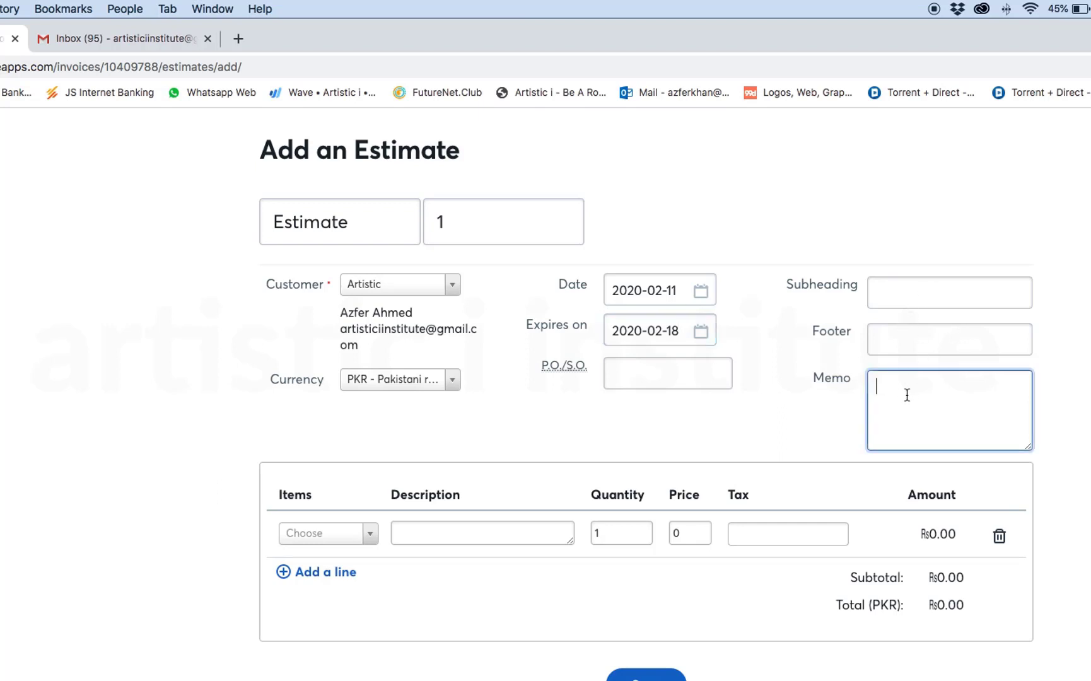
type("50% Advance ")
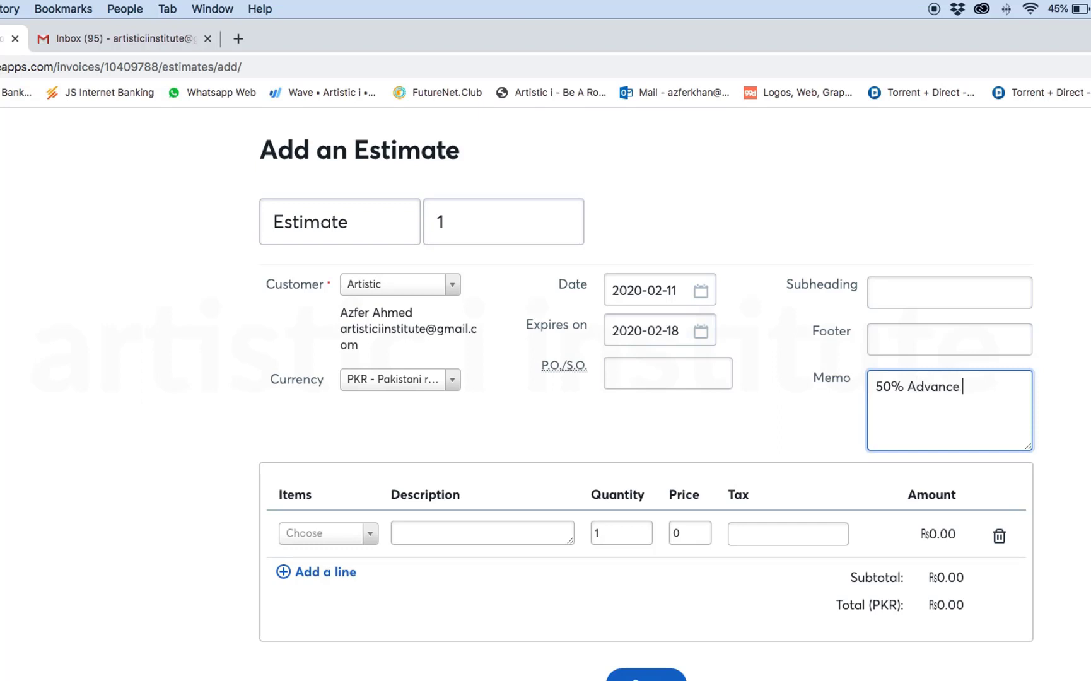
type("50% at delivery")
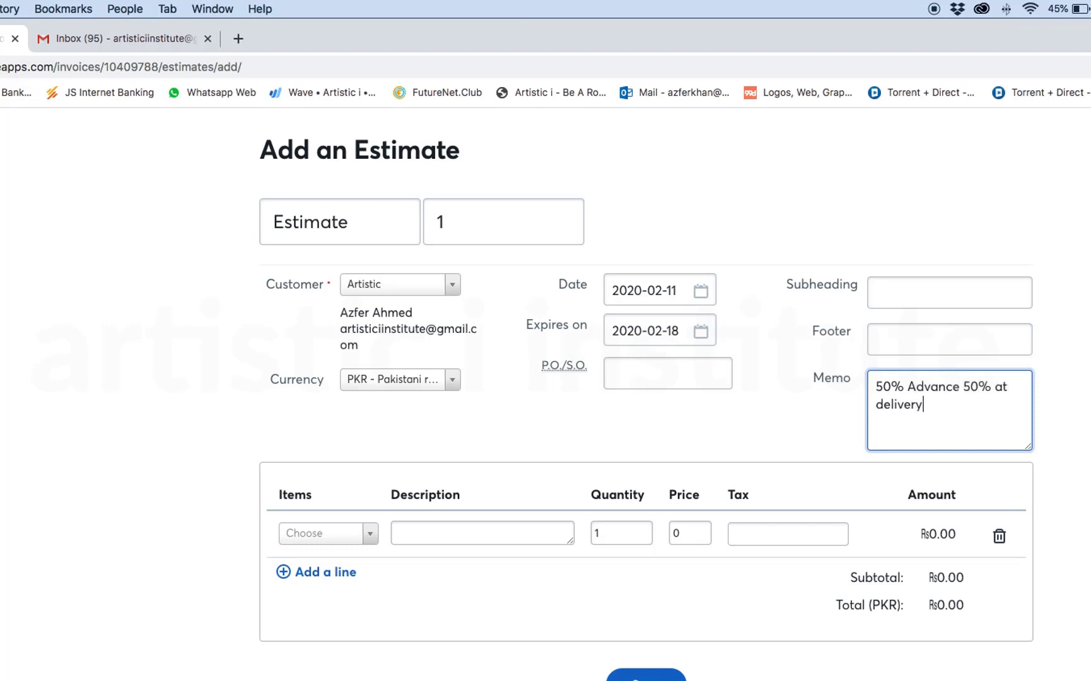
Create a new product named "Poster" for the estimate, with Sales as its income account.
left_click(370, 535)
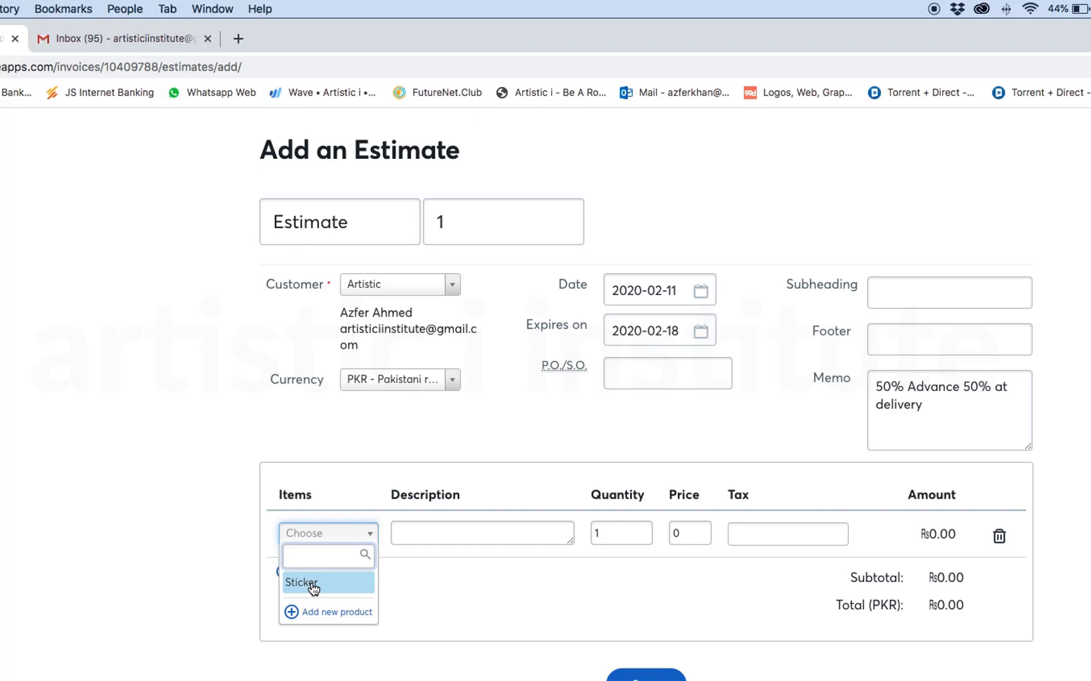
left_click(328, 611)
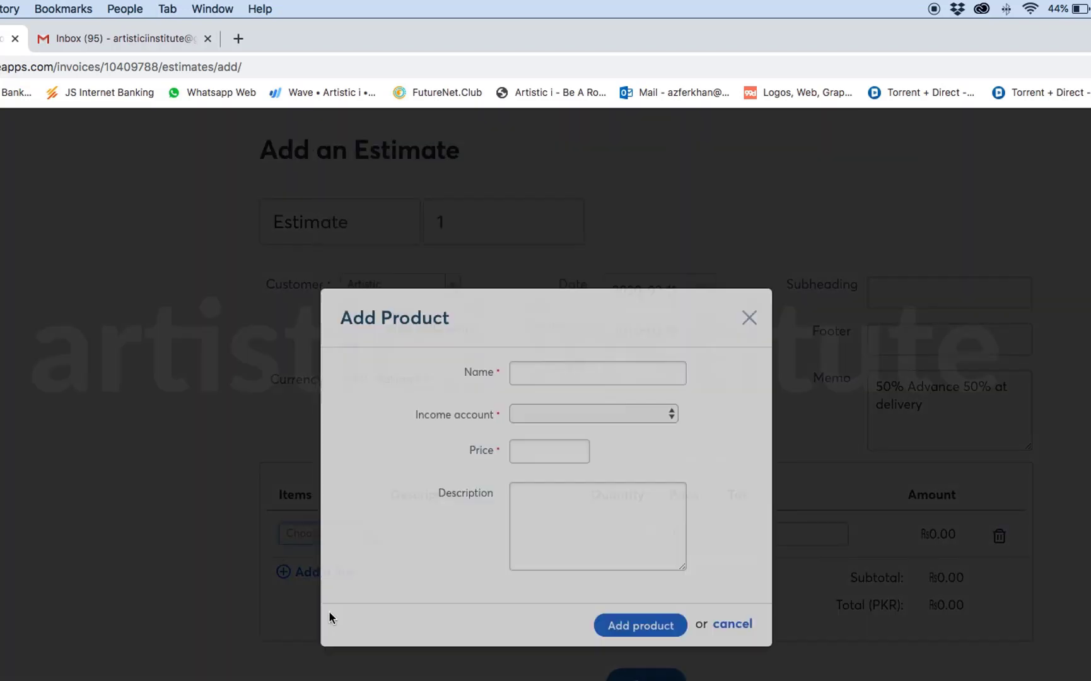
type("Poster")
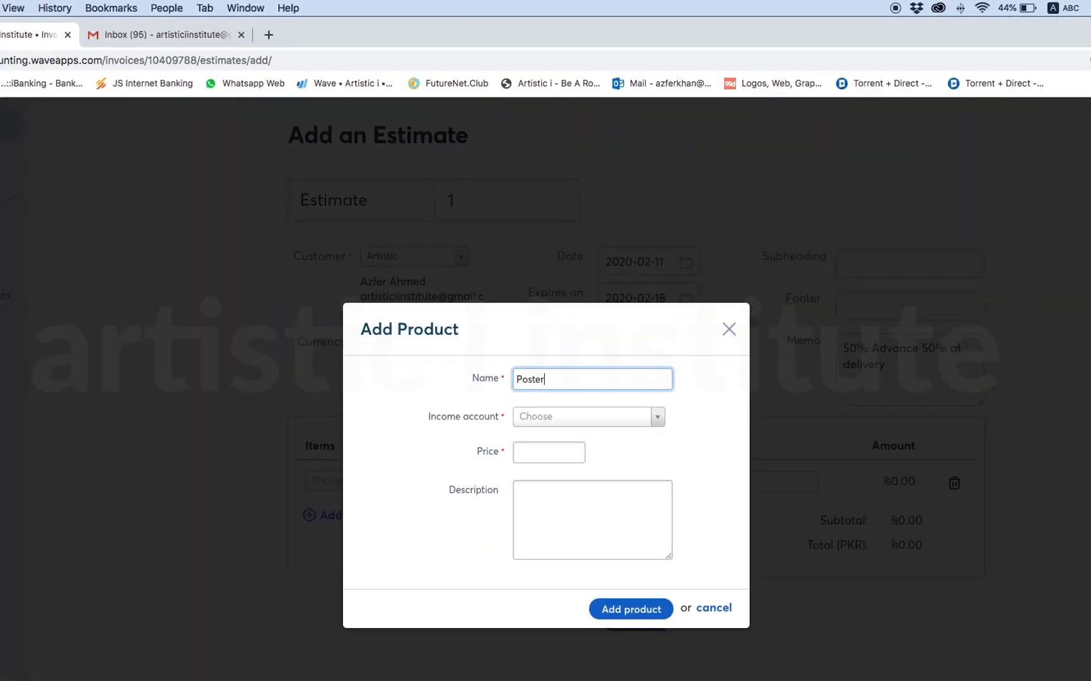
left_click(656, 614)
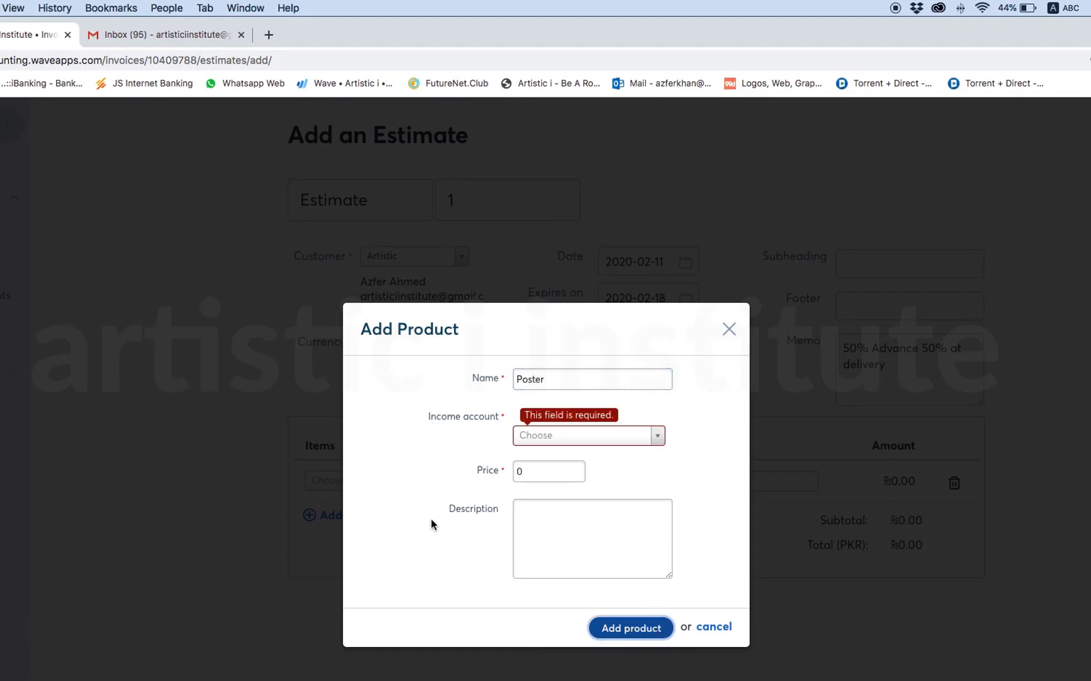
left_click(557, 434)
left_click(530, 481)
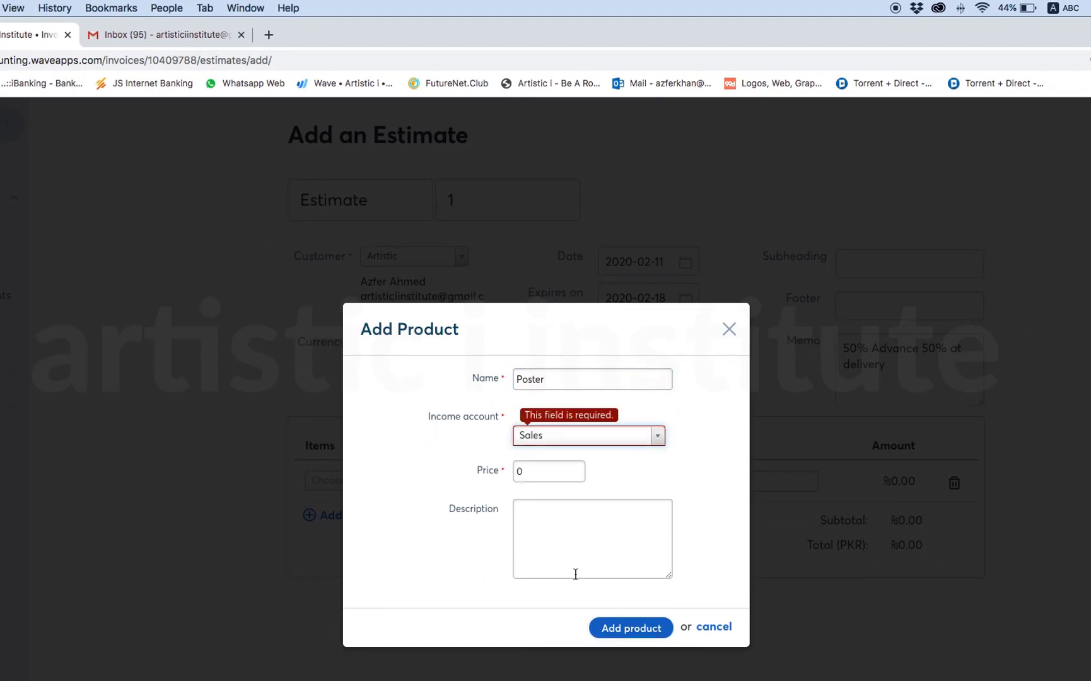
left_click(606, 629)
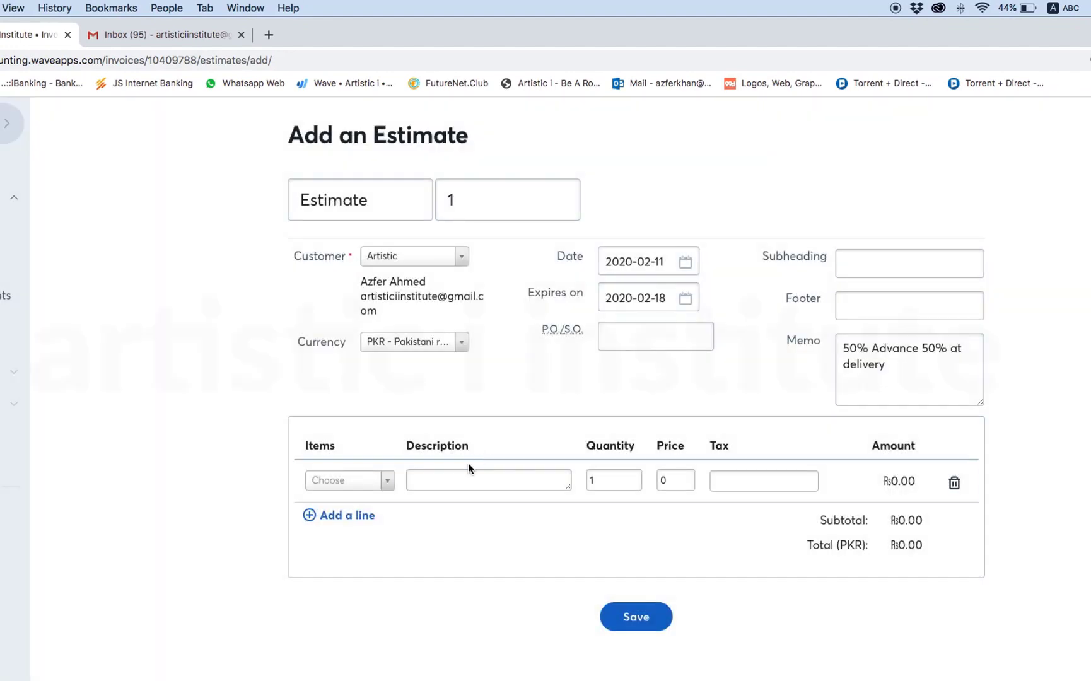
Choose Poster as the estimate's line item and describe it as "Ad Poster".
left_click(378, 482)
left_click(332, 545)
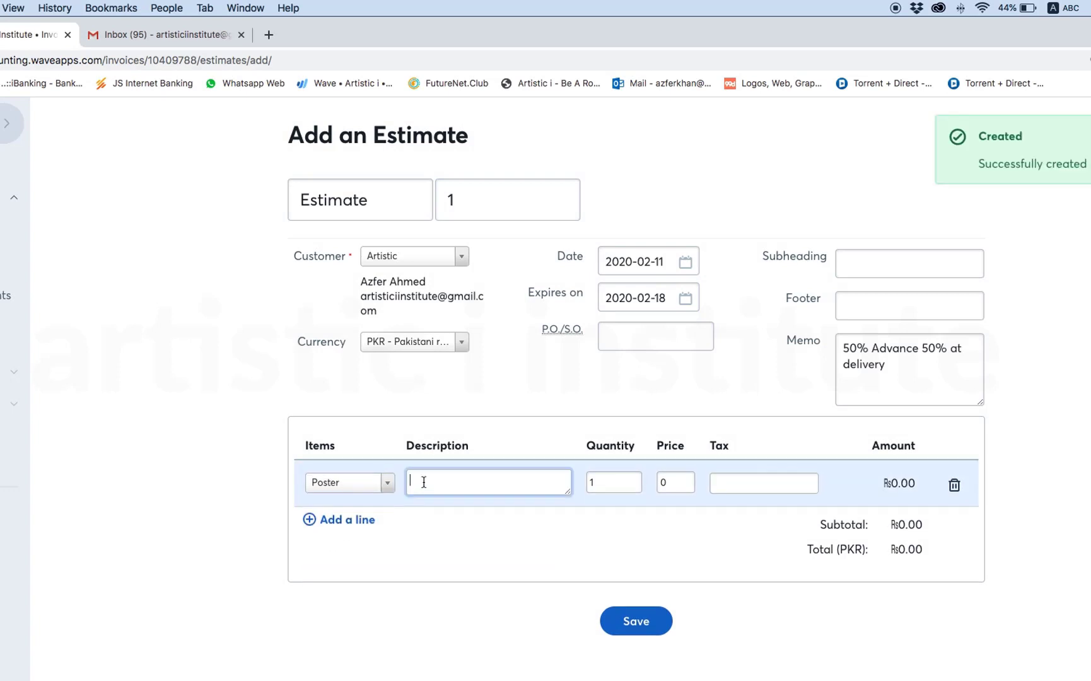
left_click(505, 482)
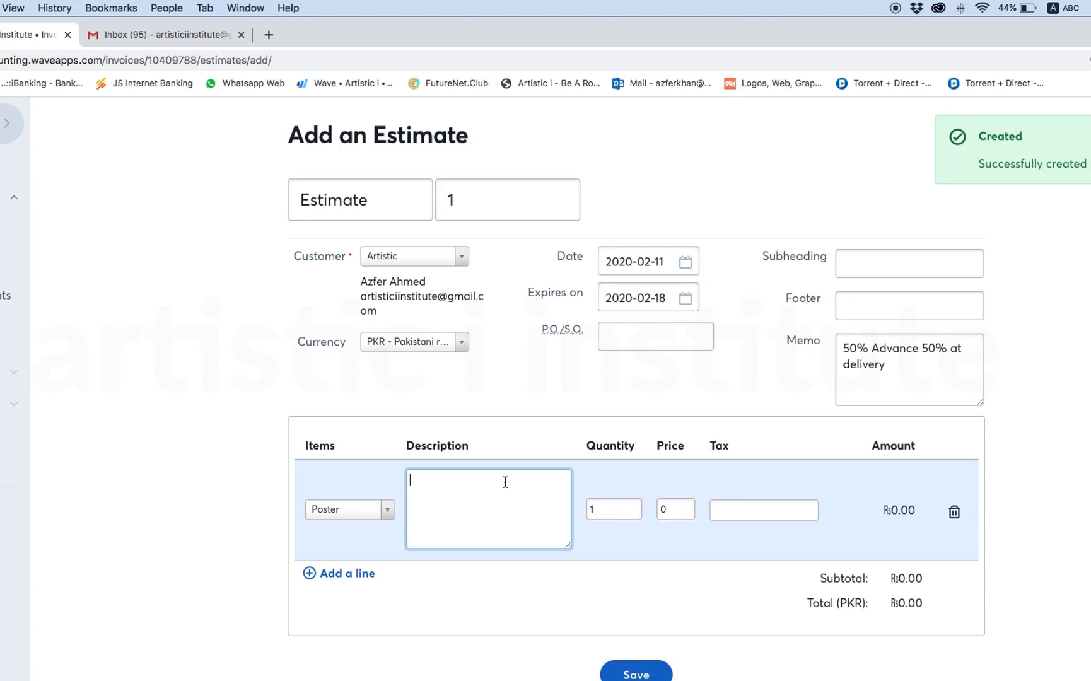
type("Ad Poster")
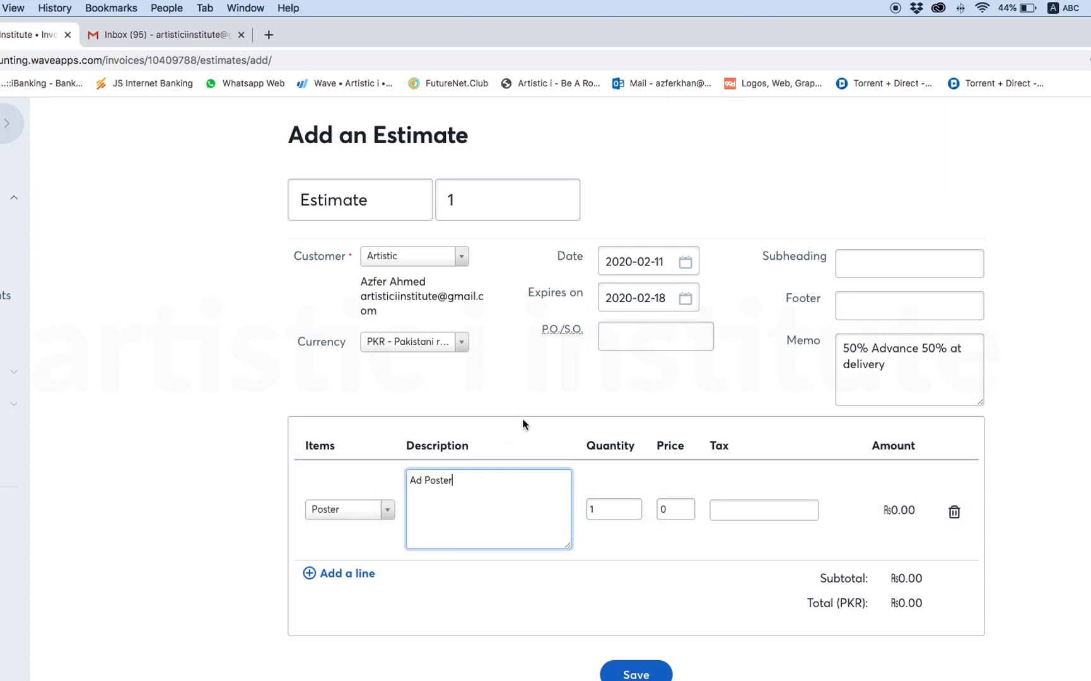
Set the Poster line's quantity to 10000 and its price to 5.
left_click(621, 508)
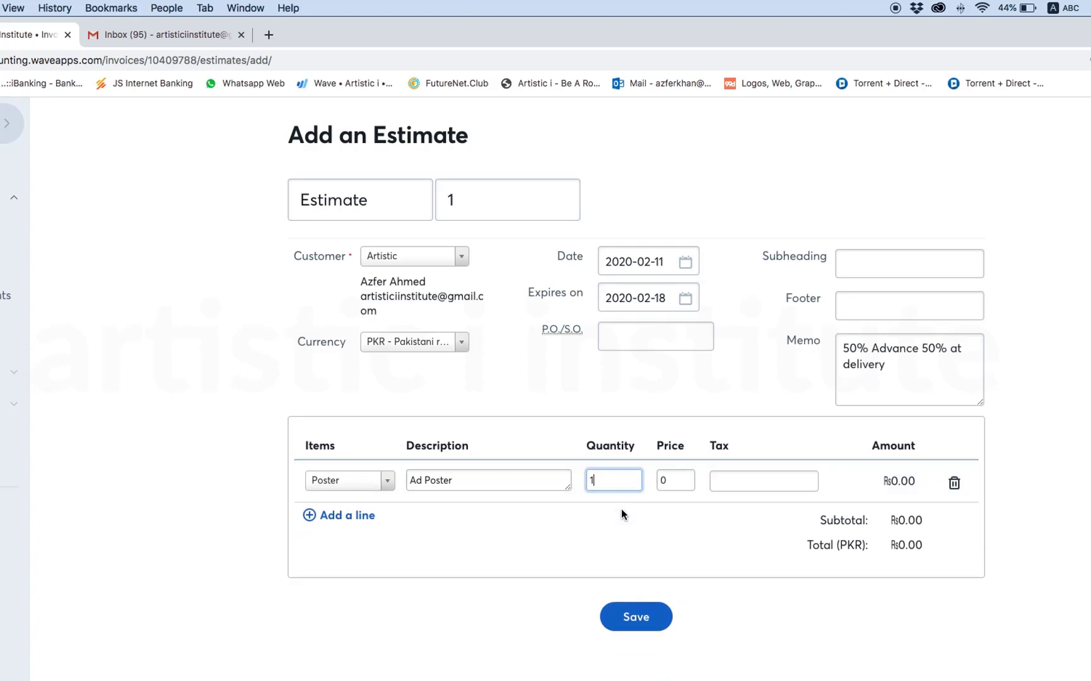
type("0000")
key("Tab")
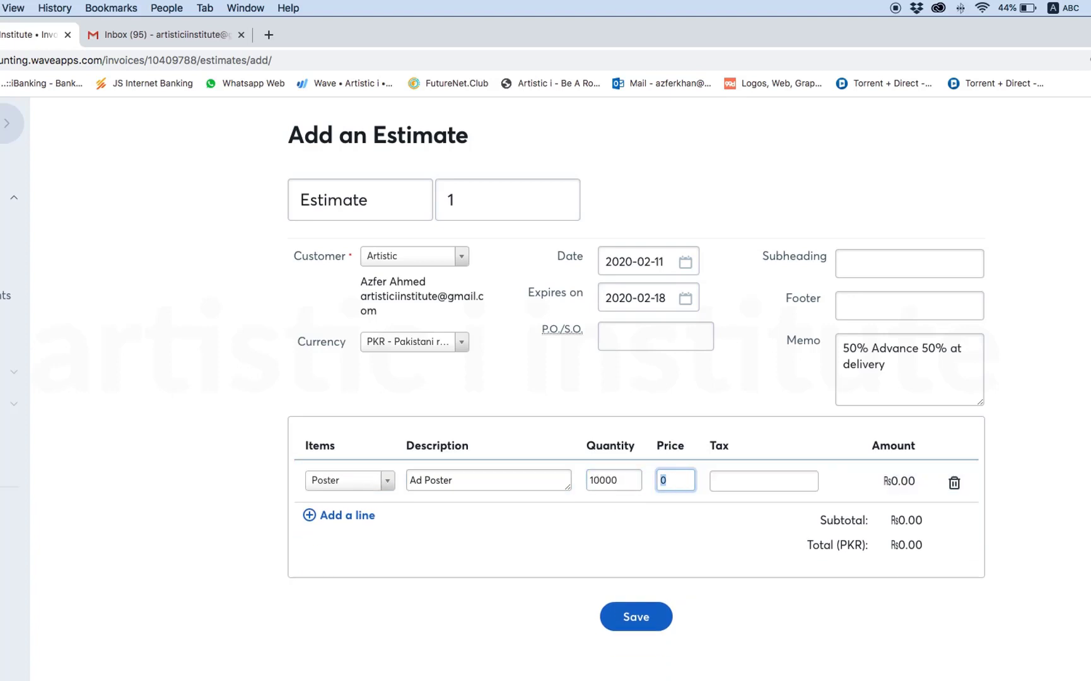
type("5")
key("Tab")
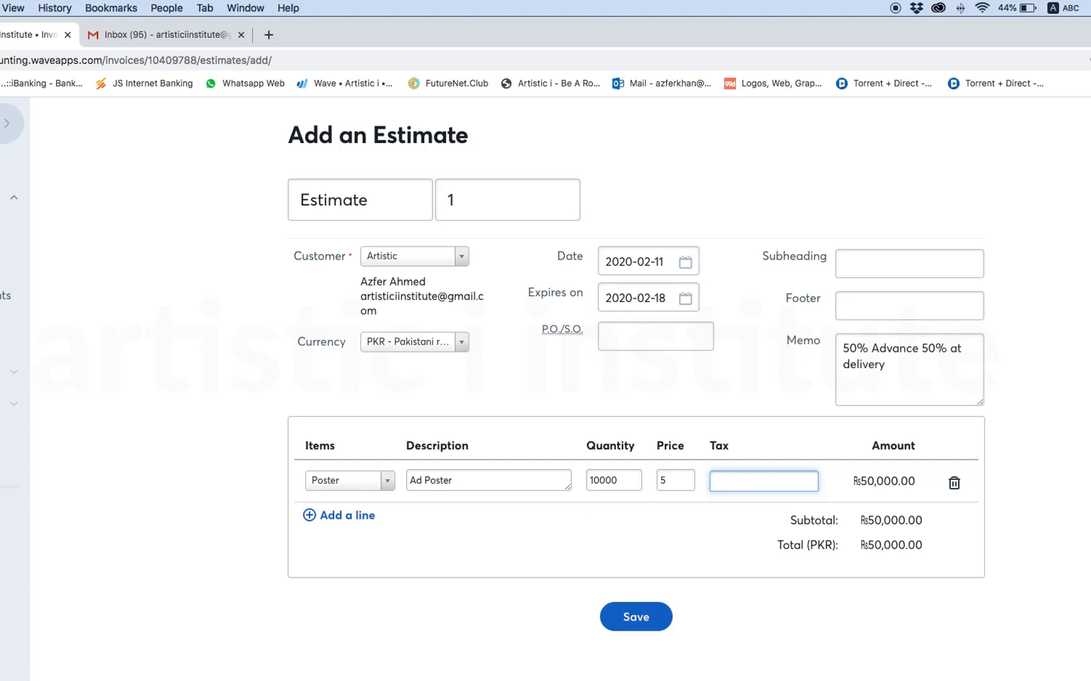
Start creating a new tax for the Poster line, with GST as both its name and abbreviation.
type("1")
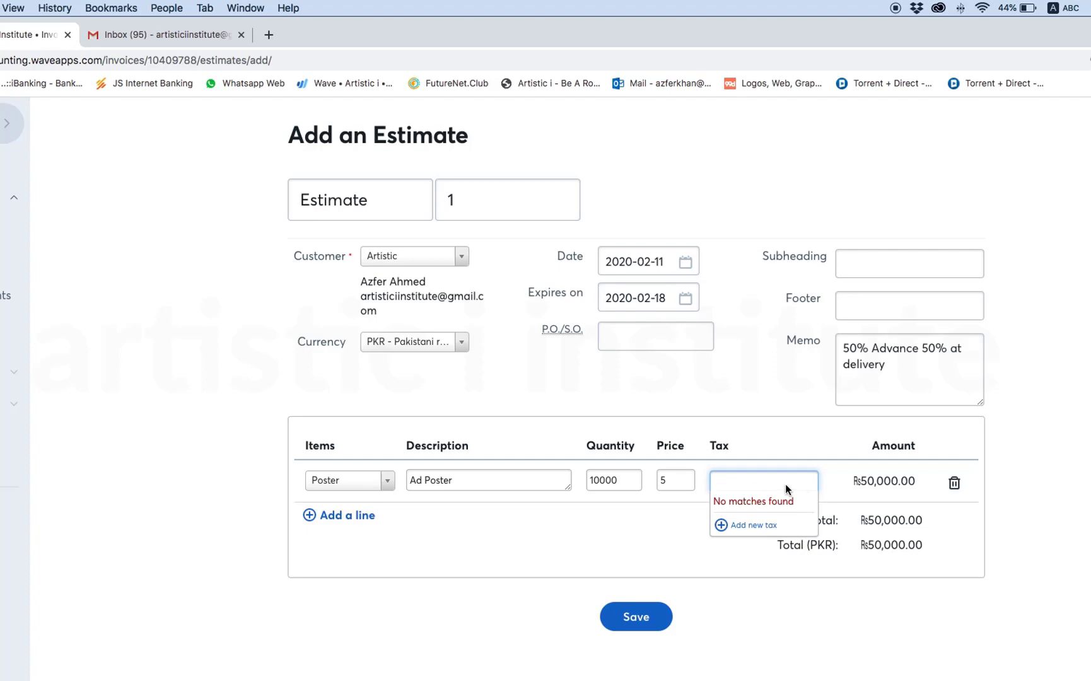
left_click(760, 533)
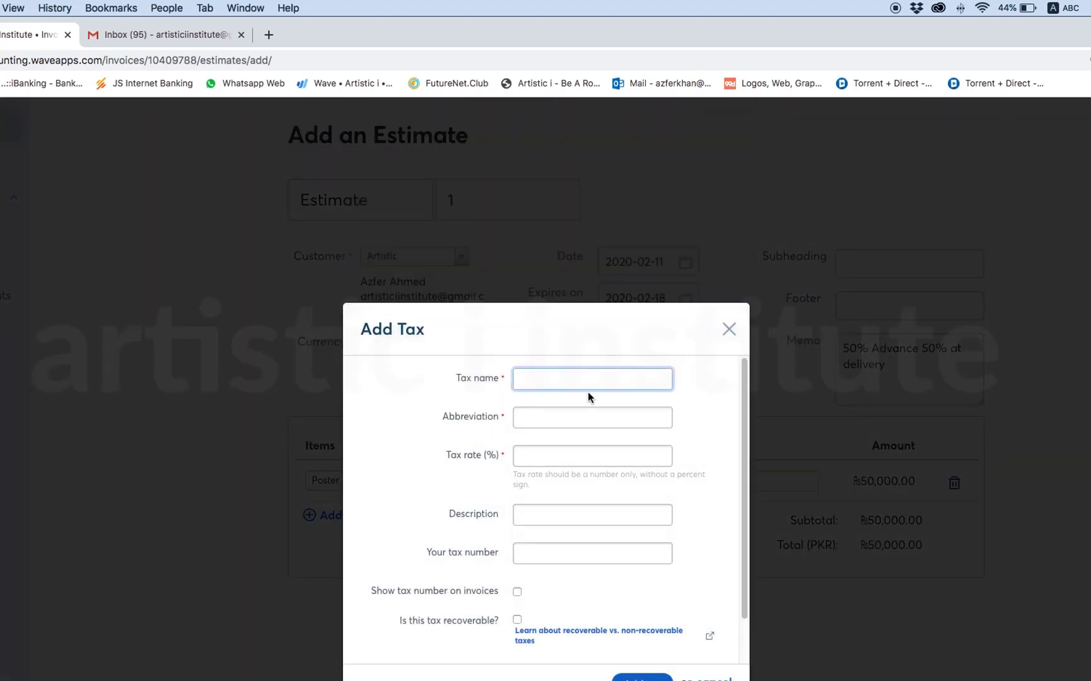
type("GST")
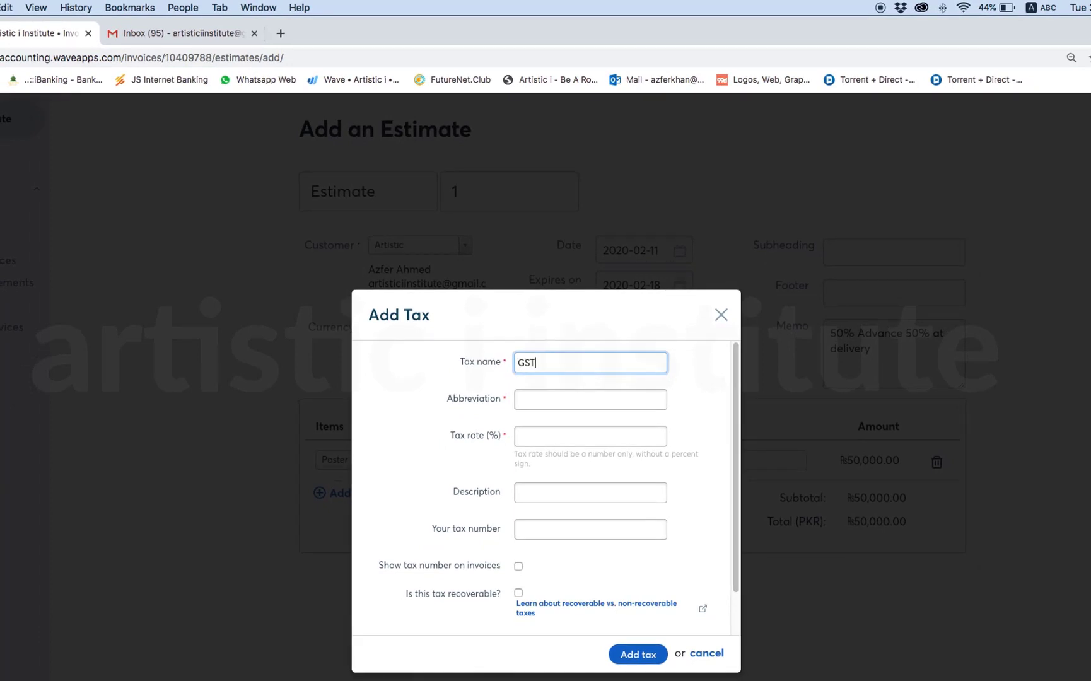
key("Tab")
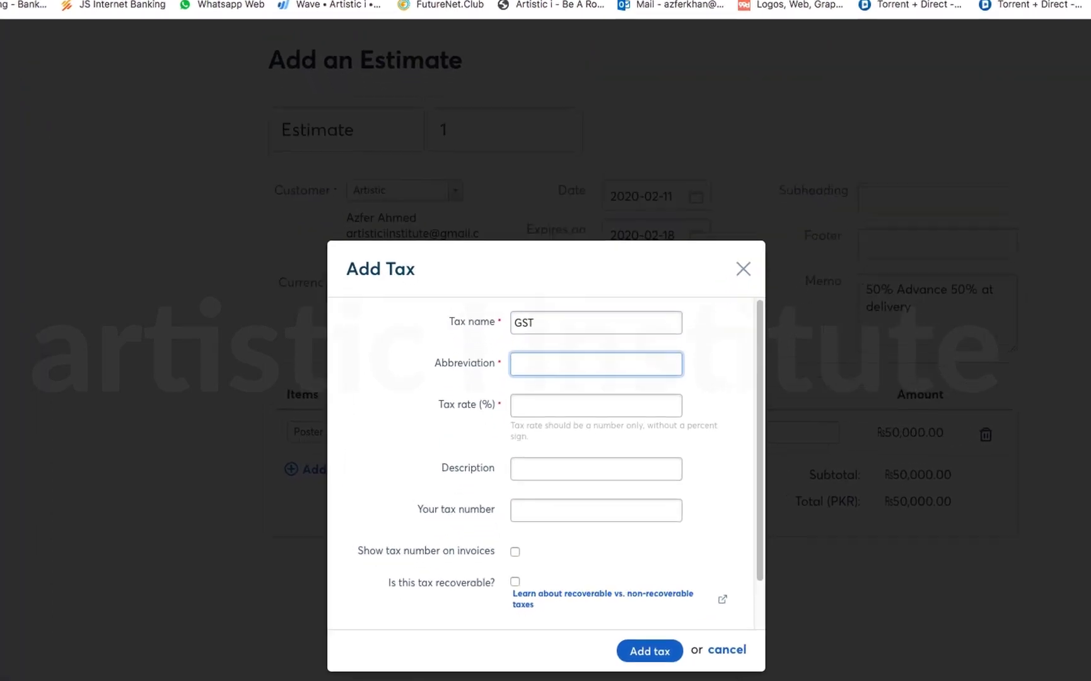
type("GST")
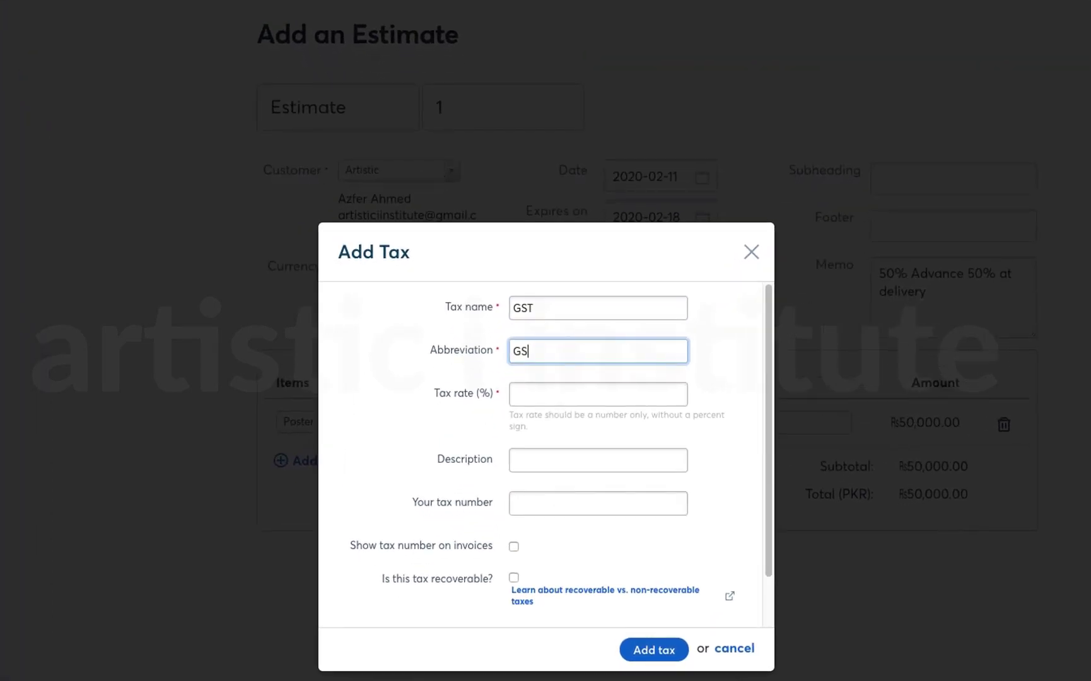
Change the new tax's name to "General Sales Tax".
left_click(573, 304)
double_click(573, 305)
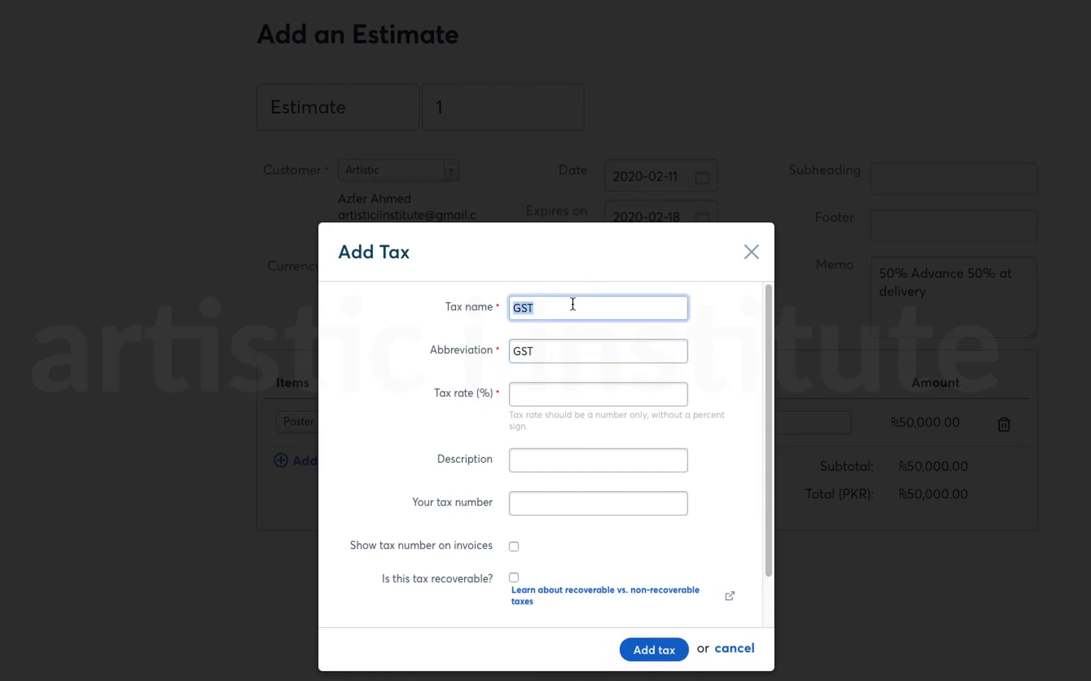
type("Ga")
key("BackSpace")
type("eneral Sales")
type(" Tax")
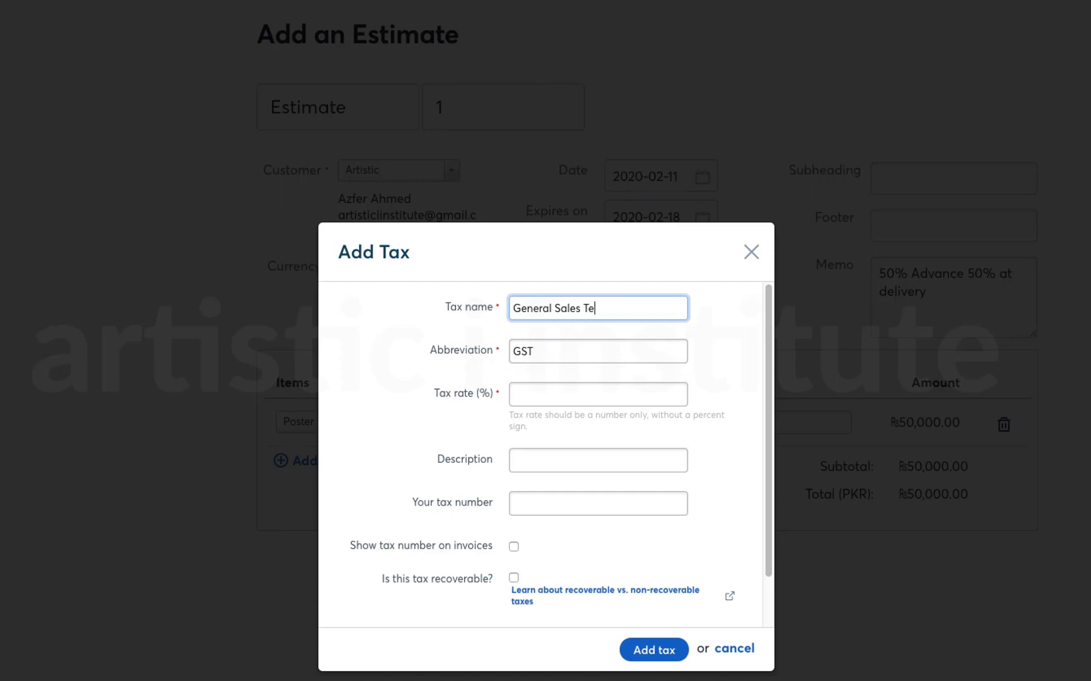
key("BackSpace")
type("x")
Set the new tax's rate to 17% and add it to the Poster line.
left_click(553, 395)
type("17")
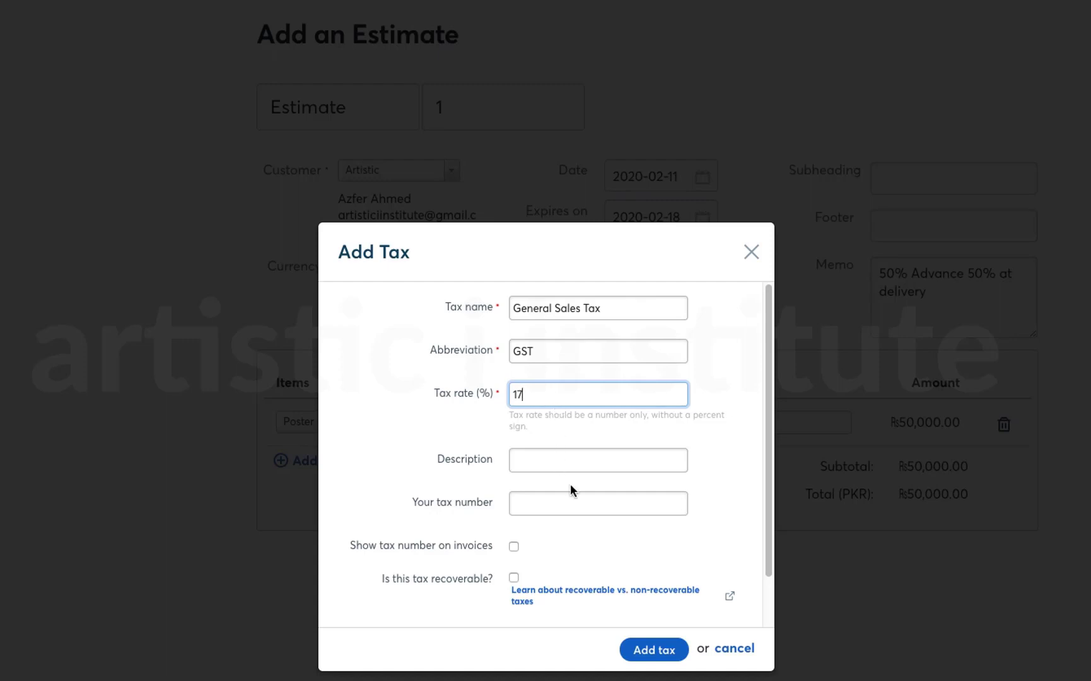
left_click(654, 651)
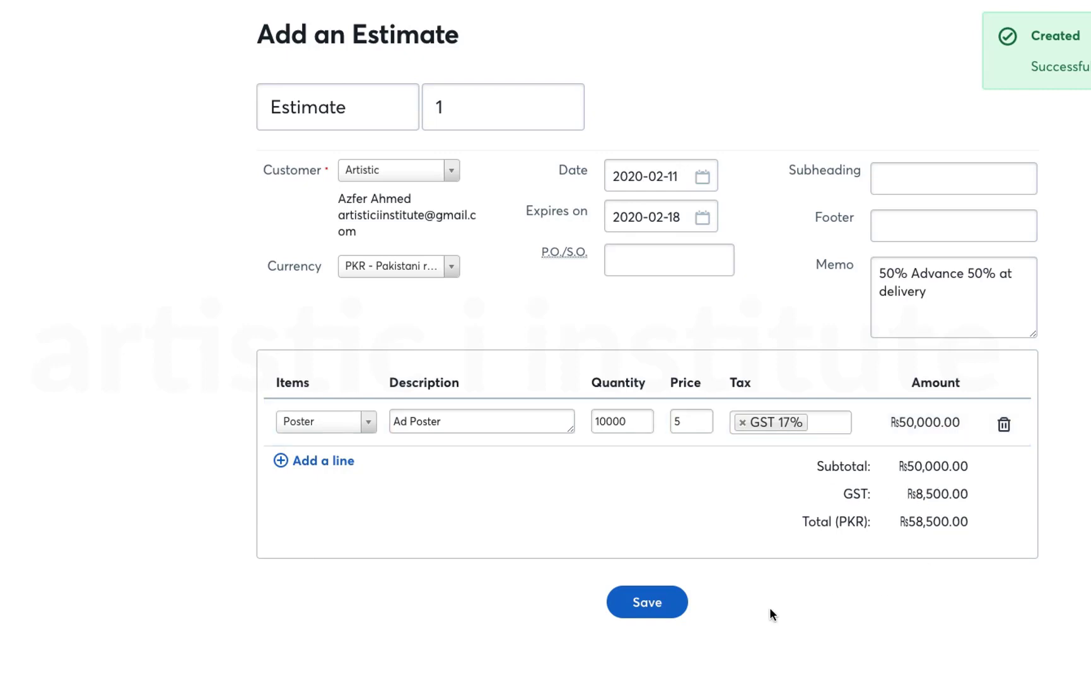
Save the estimate, check it in the customer view and return to the estimate.
left_click(653, 606)
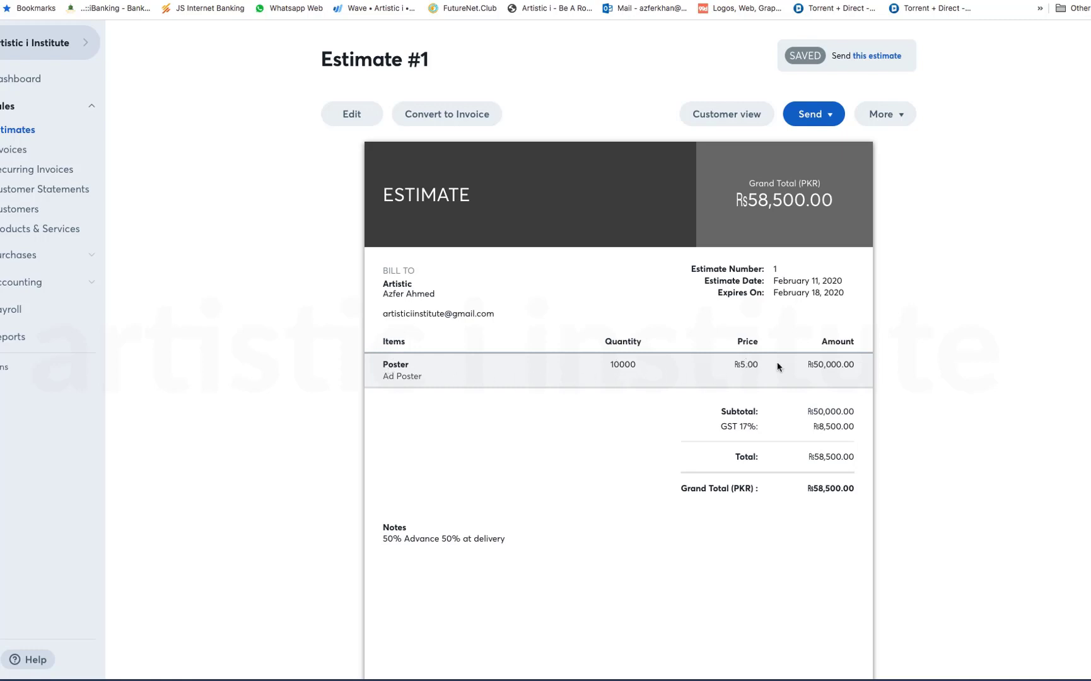
left_click_drag(821, 427, 849, 424)
left_click(735, 122)
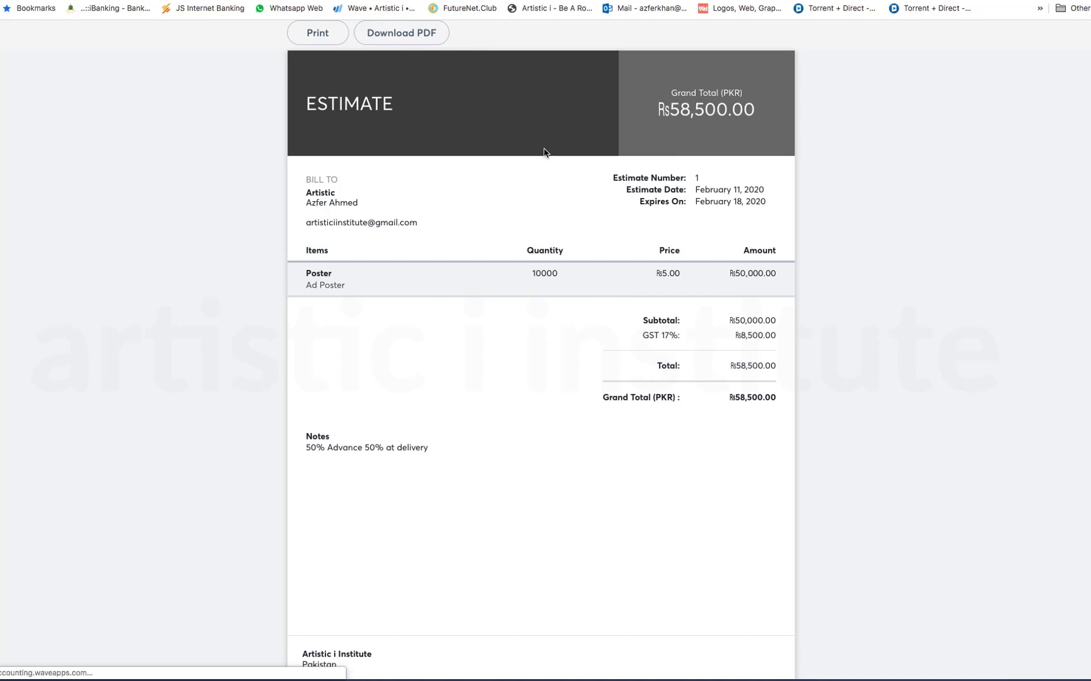
key("alt+Left")
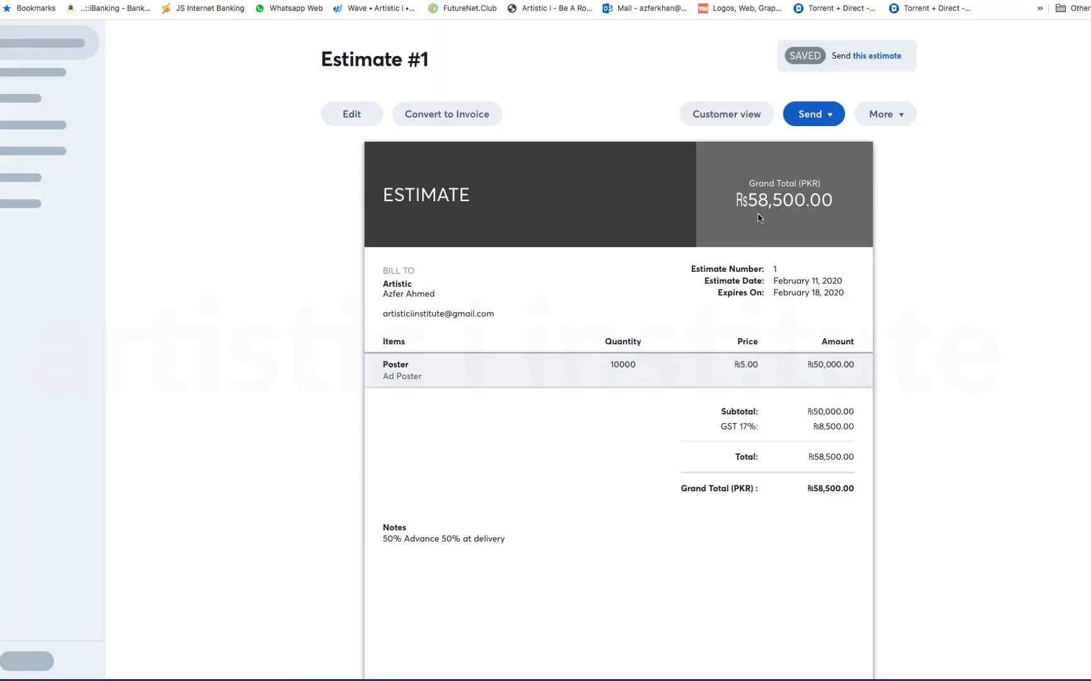
Send the estimate to the customer with Wave, with the message "Please check estimate and give approval for printing and give advance".
left_click(813, 116)
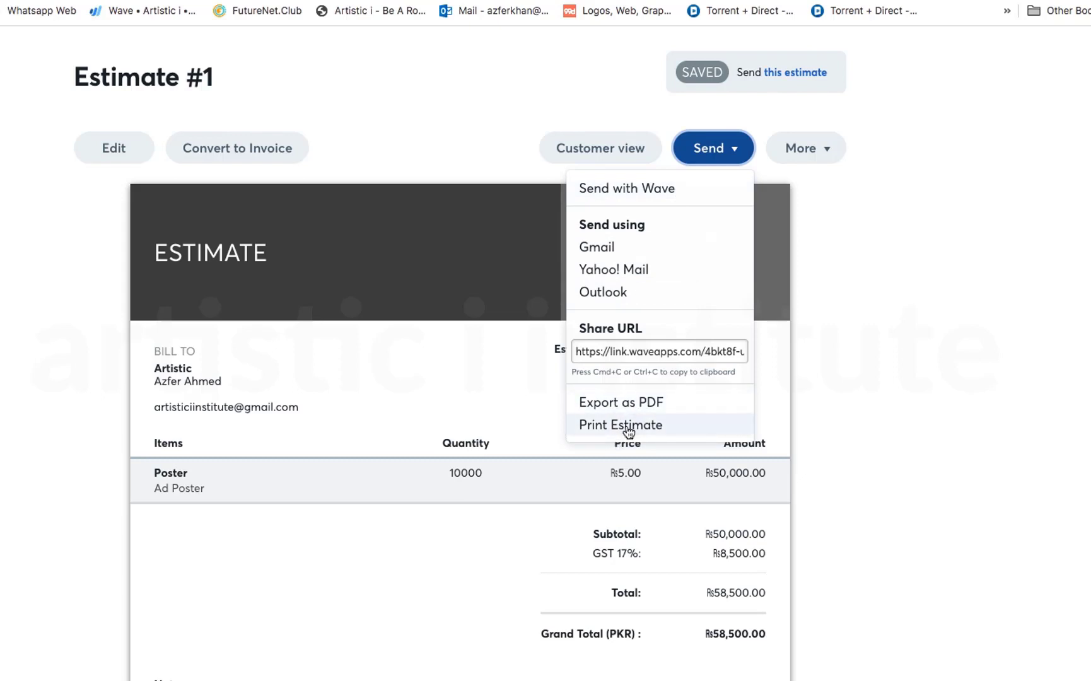
left_click(631, 188)
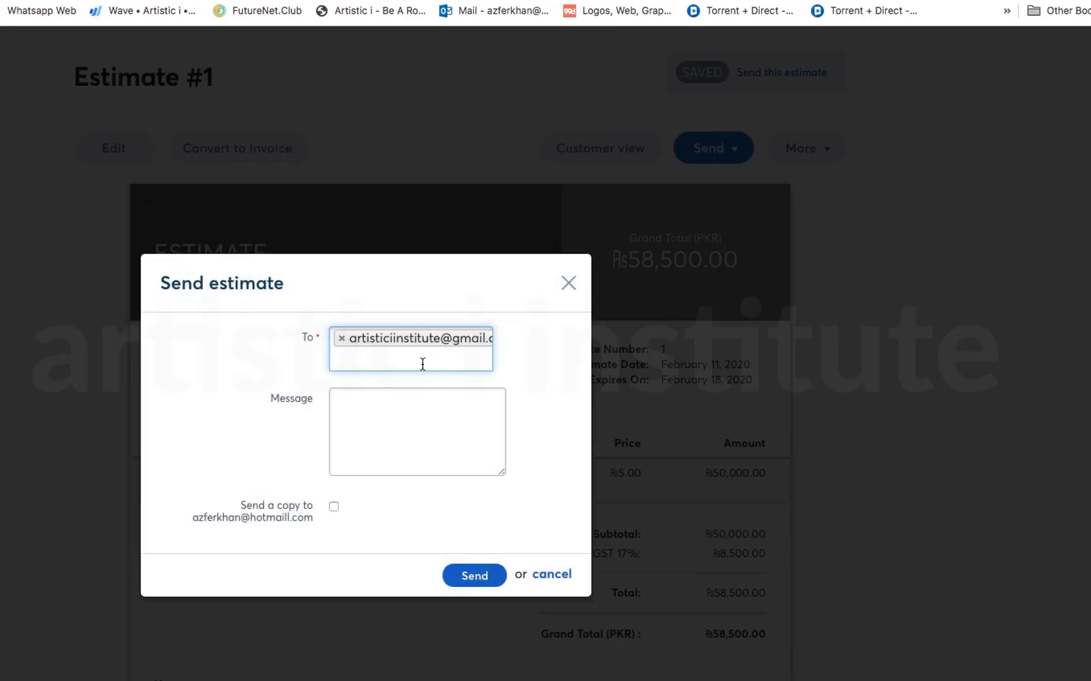
left_click(392, 419)
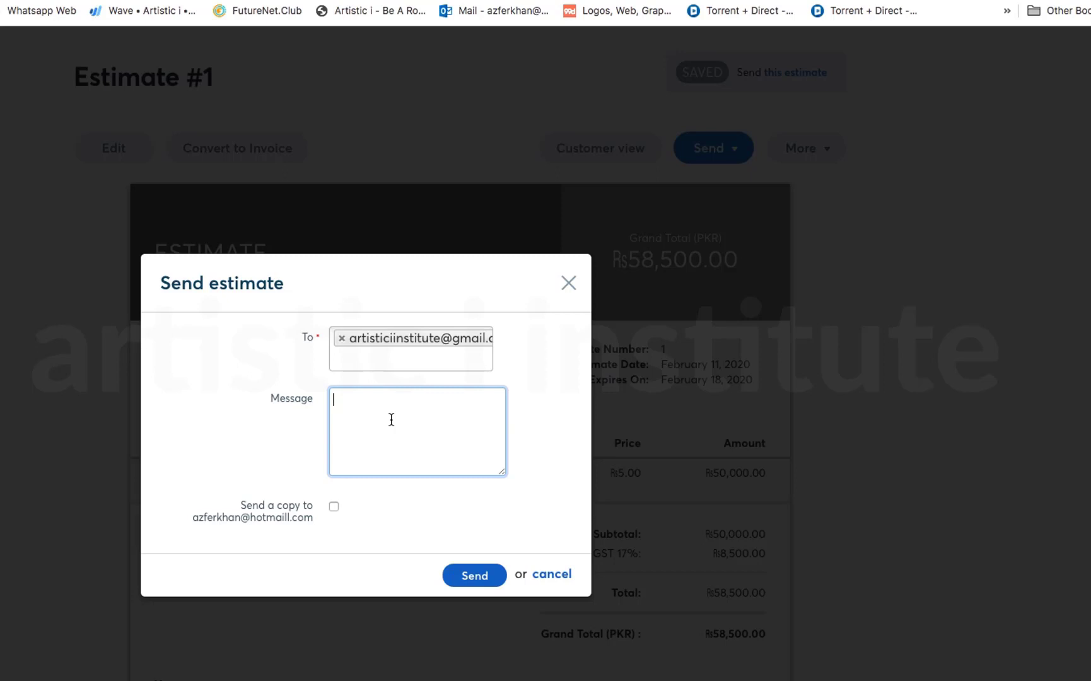
type("Please check e")
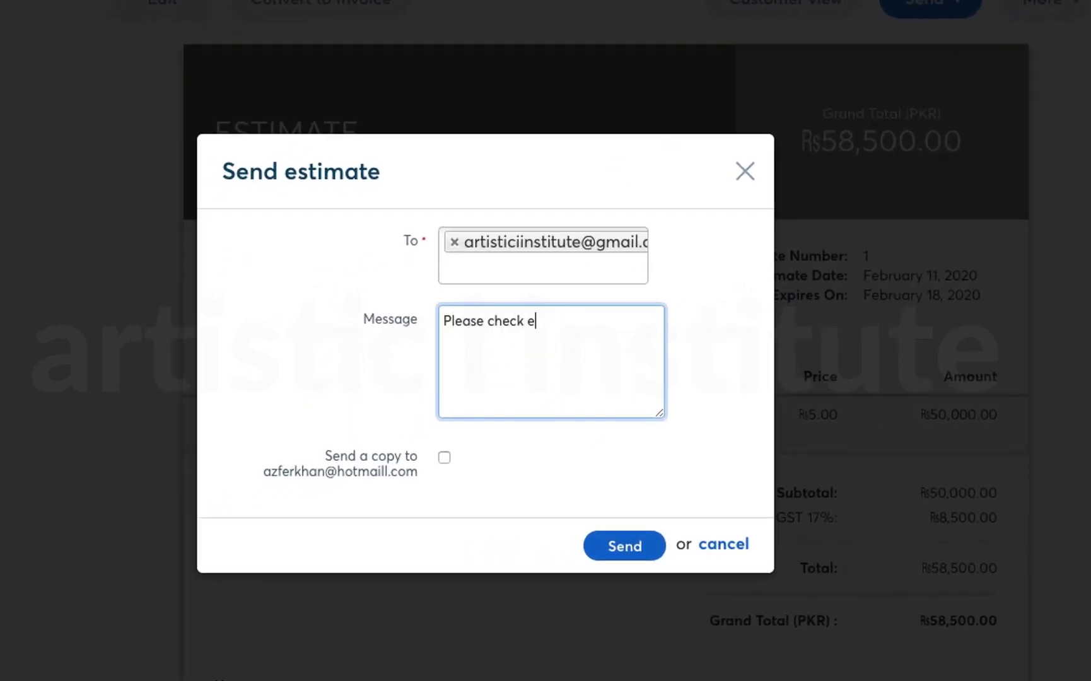
type("stimate")
type("and giva")
key("BackSpace")
type("e apro")
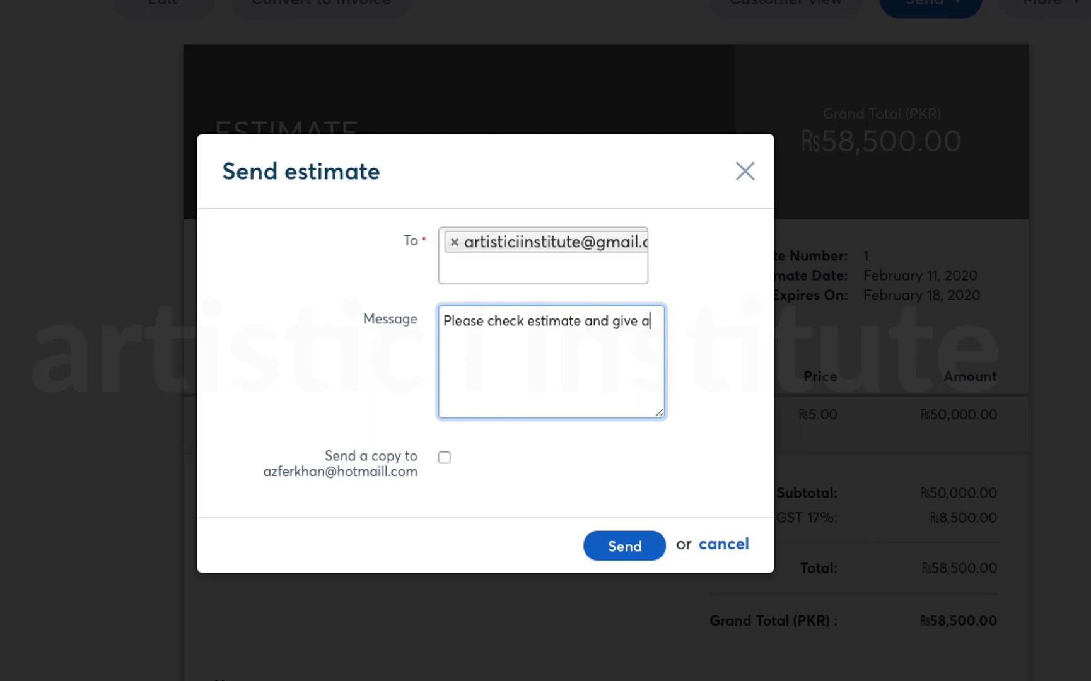
key("BackSpace")
key("BackSpace")
type("proval for printing")
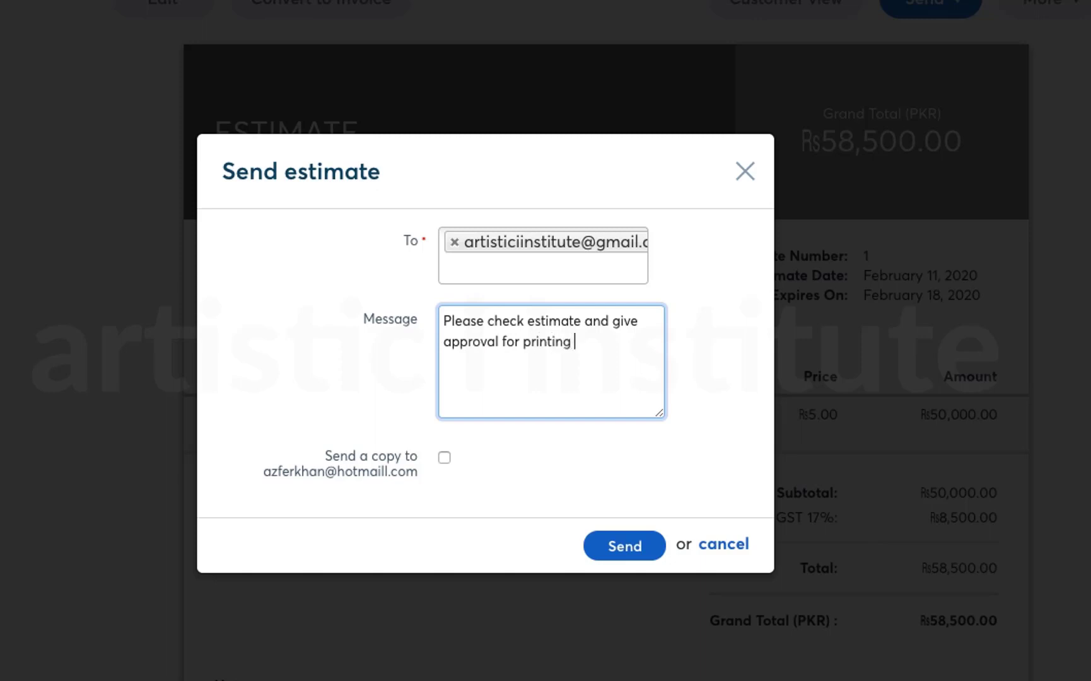
type(" and a")
type("ive advance")
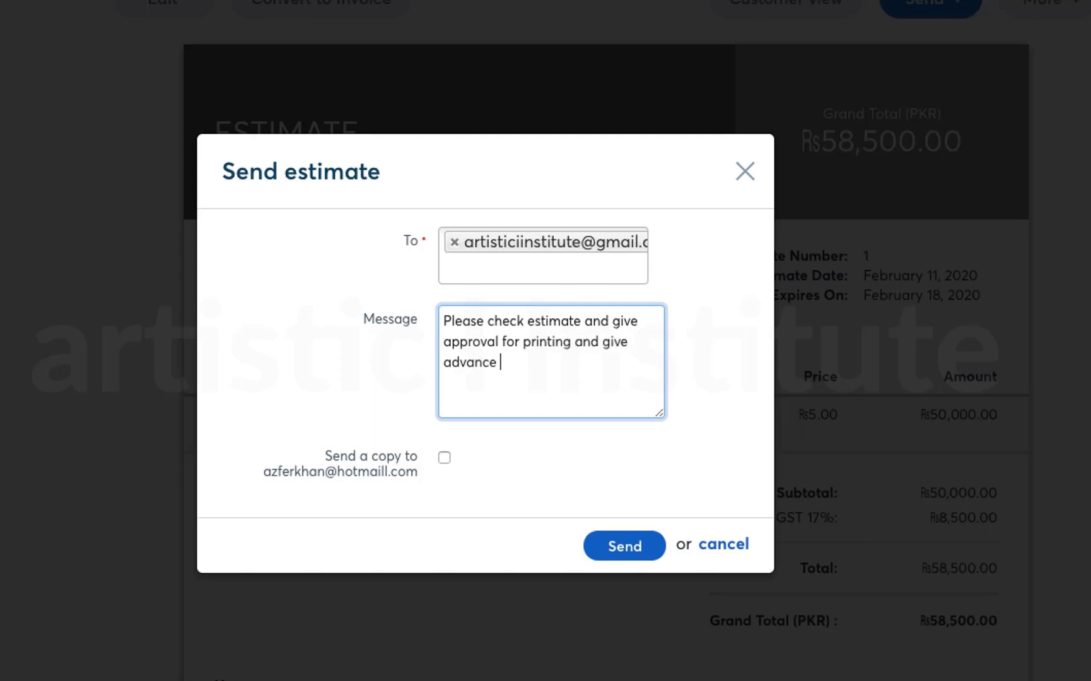
left_click(617, 547)
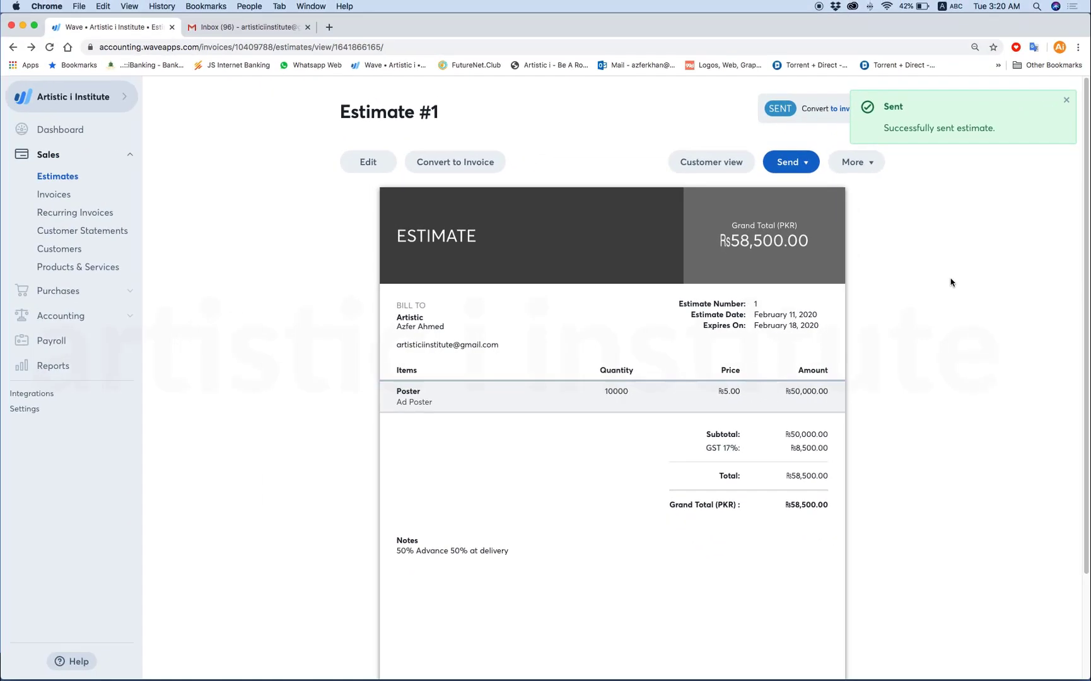
Switch to Gmail, open the received estimate e-mail and view the estimate in the browser from it.
left_click(239, 29)
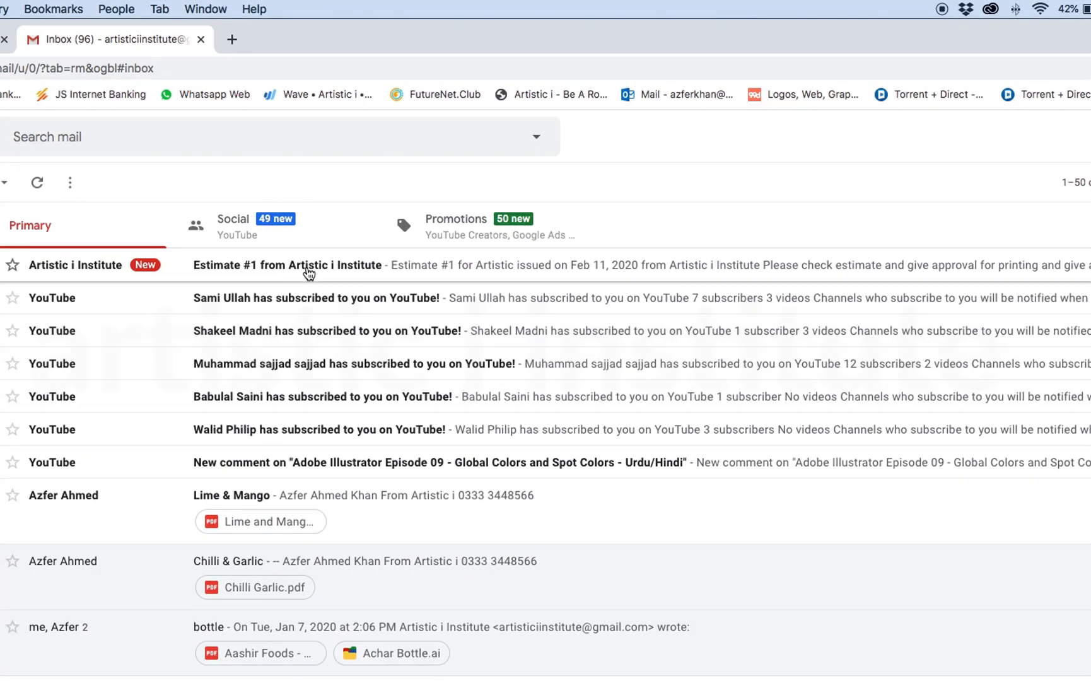
left_click(308, 270)
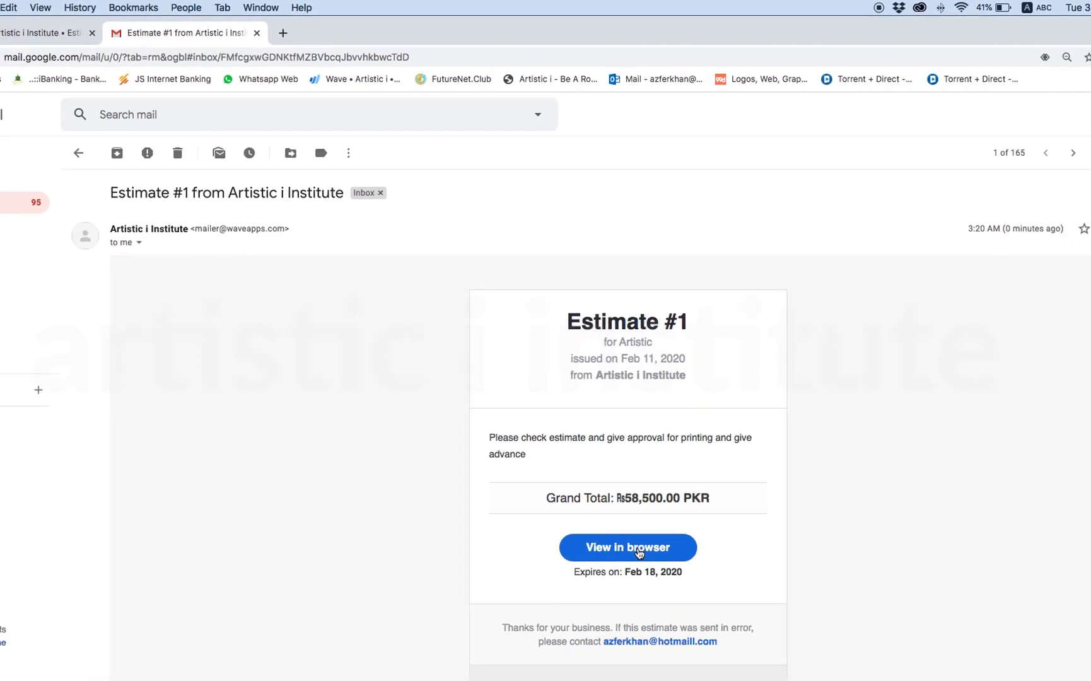
left_click(639, 553)
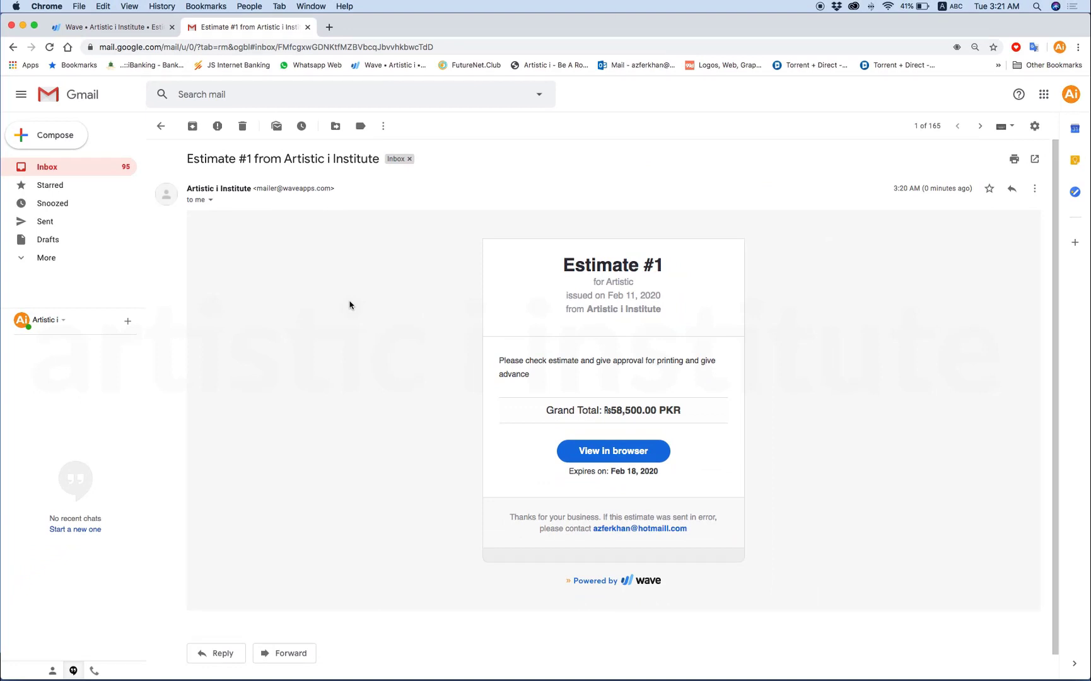
Switch back to Wave and convert the sent estimate to a draft invoice.
left_click(101, 25)
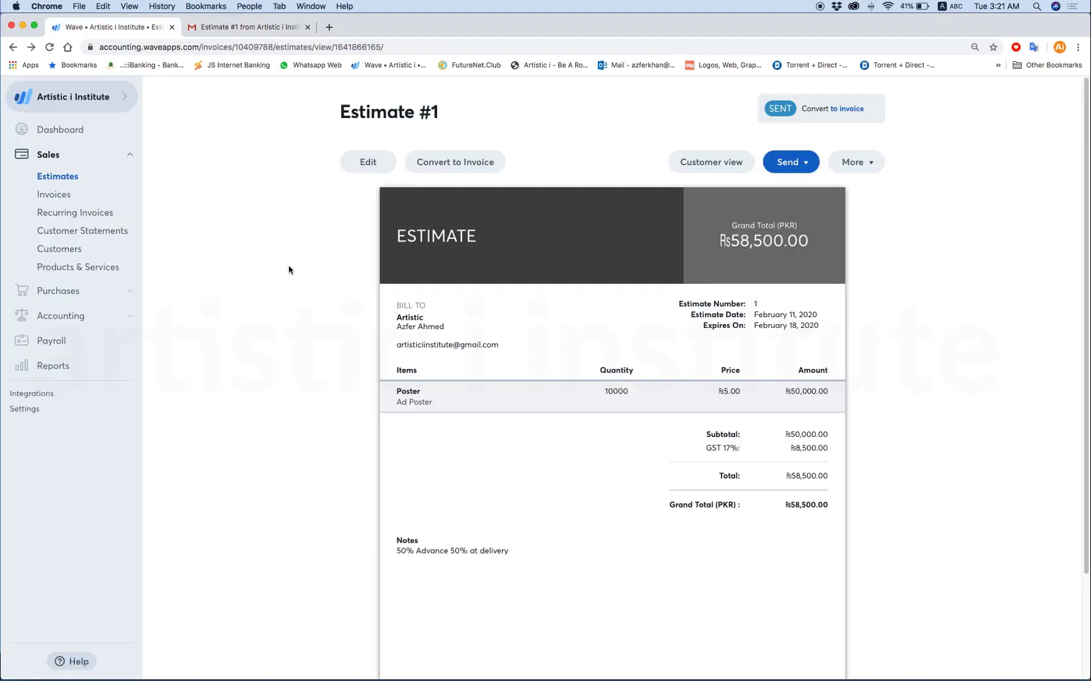
left_click(461, 165)
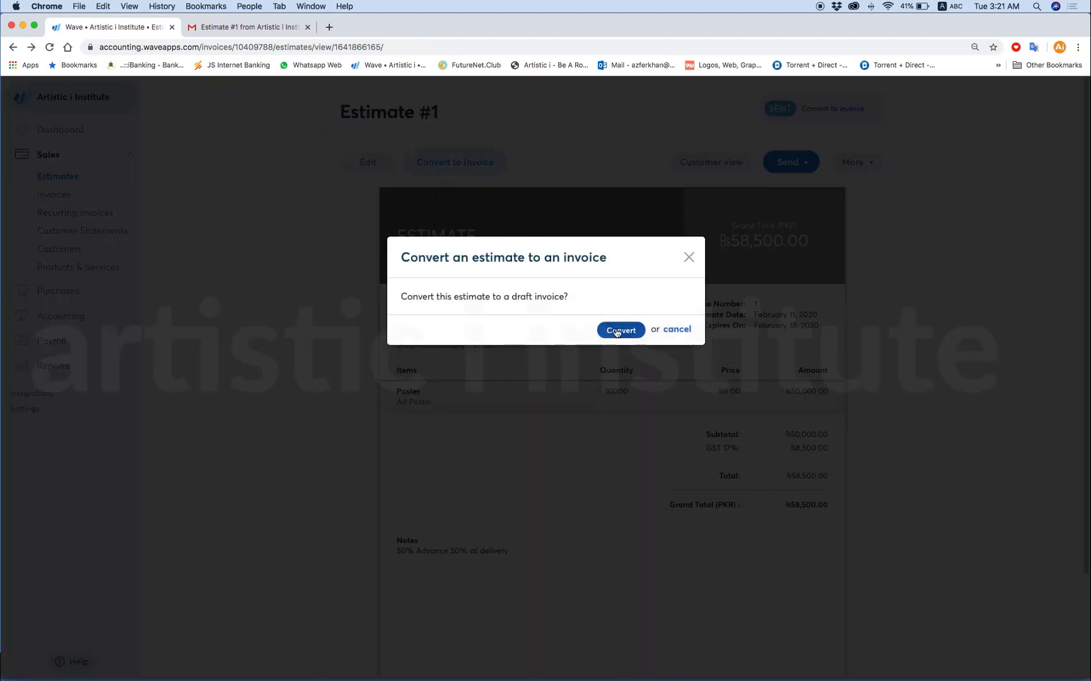
left_click(621, 332)
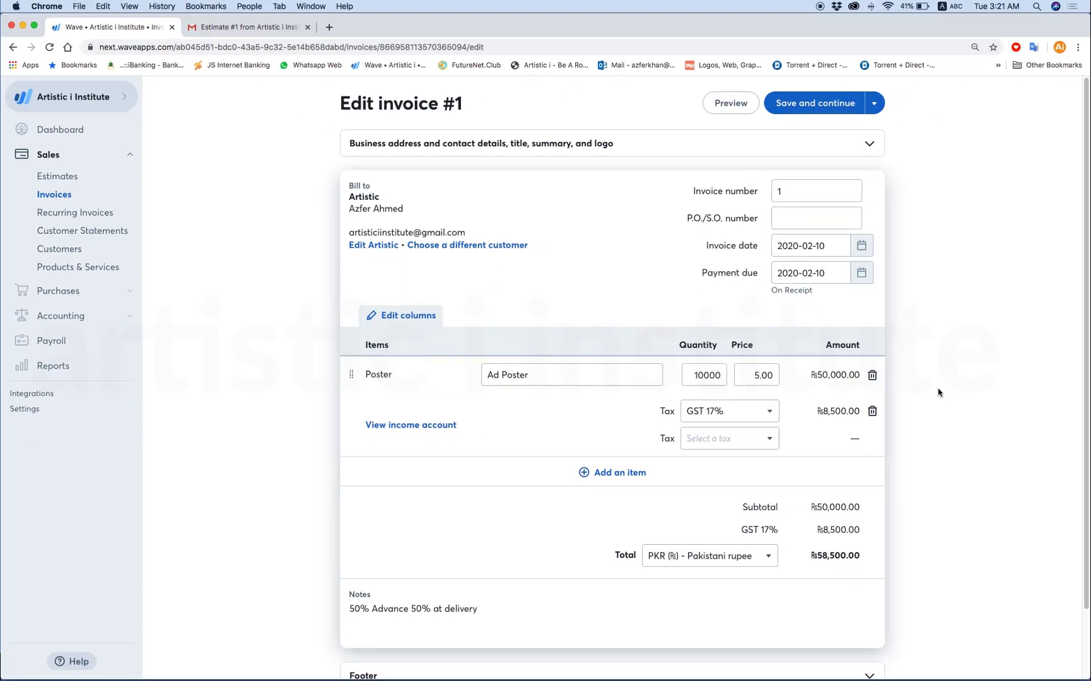
Add the Sticker item to the invoice below the Poster line and describe it as "Round Sticker".
scroll(938, 393, "down", 3)
scroll(1034, 244, "up", 3)
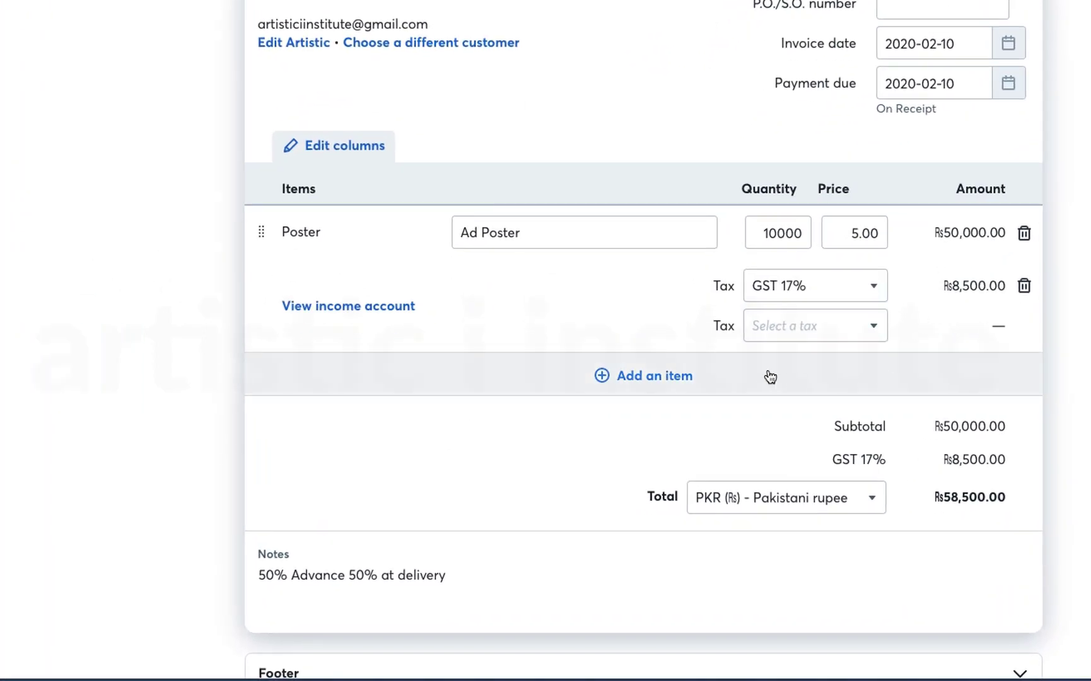
left_click(653, 377)
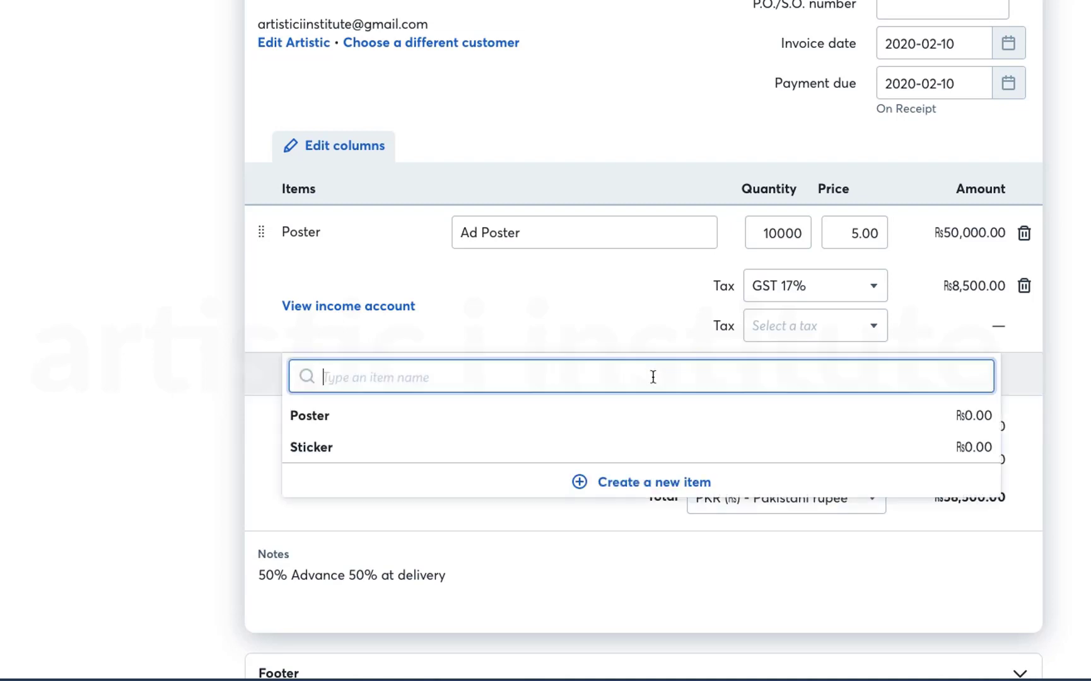
left_click(334, 447)
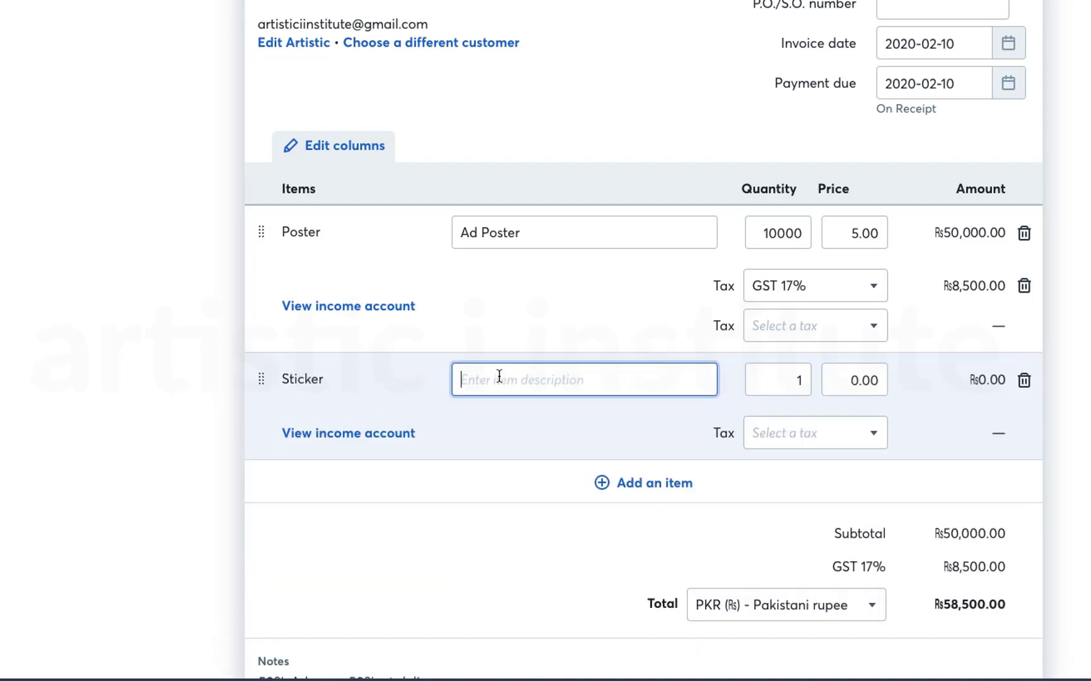
type("Round Sticker")
key("Tab")
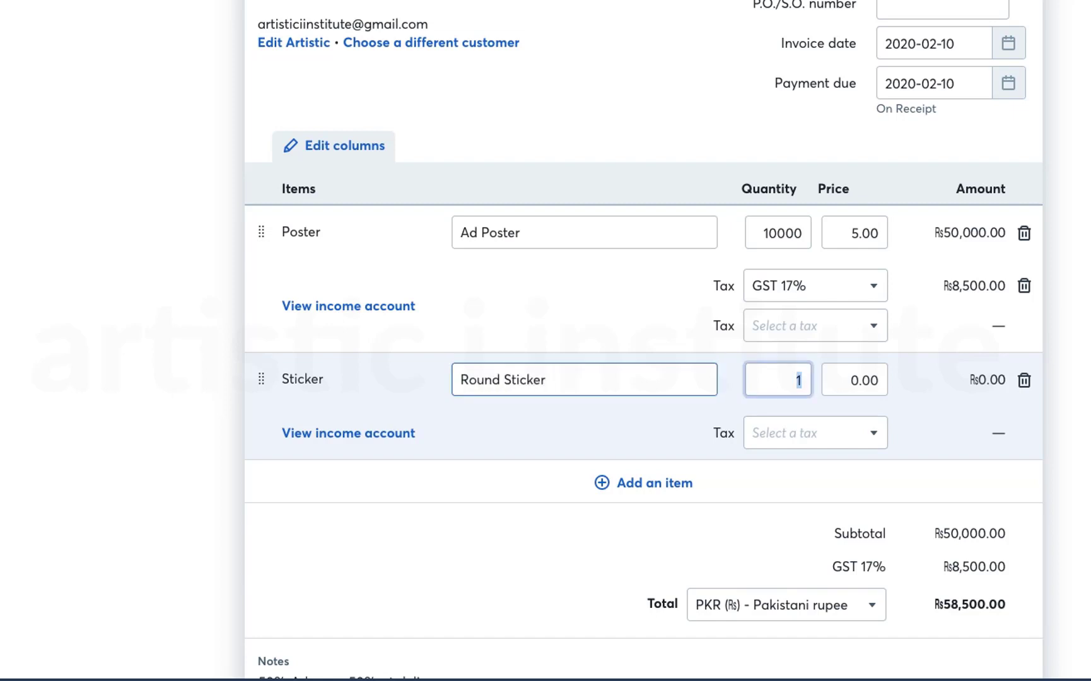
Set the Sticker line's quantity to 2000 and price to 0.50, and apply the GST 17% tax to it.
type("2000")
key("Tab")
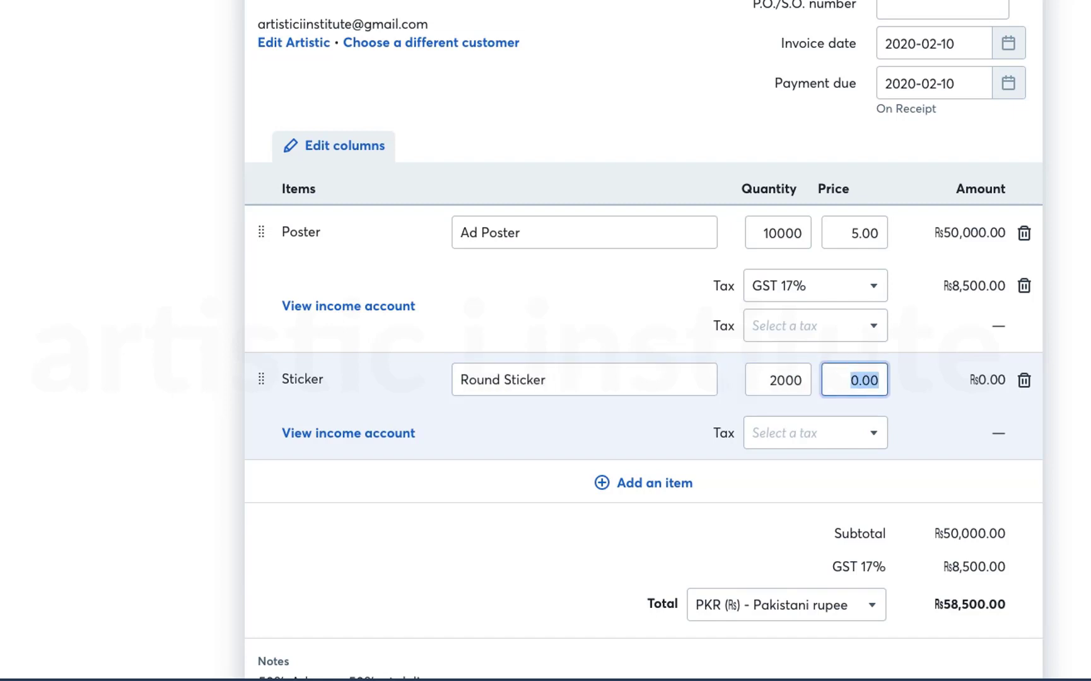
type(".50")
key("Tab")
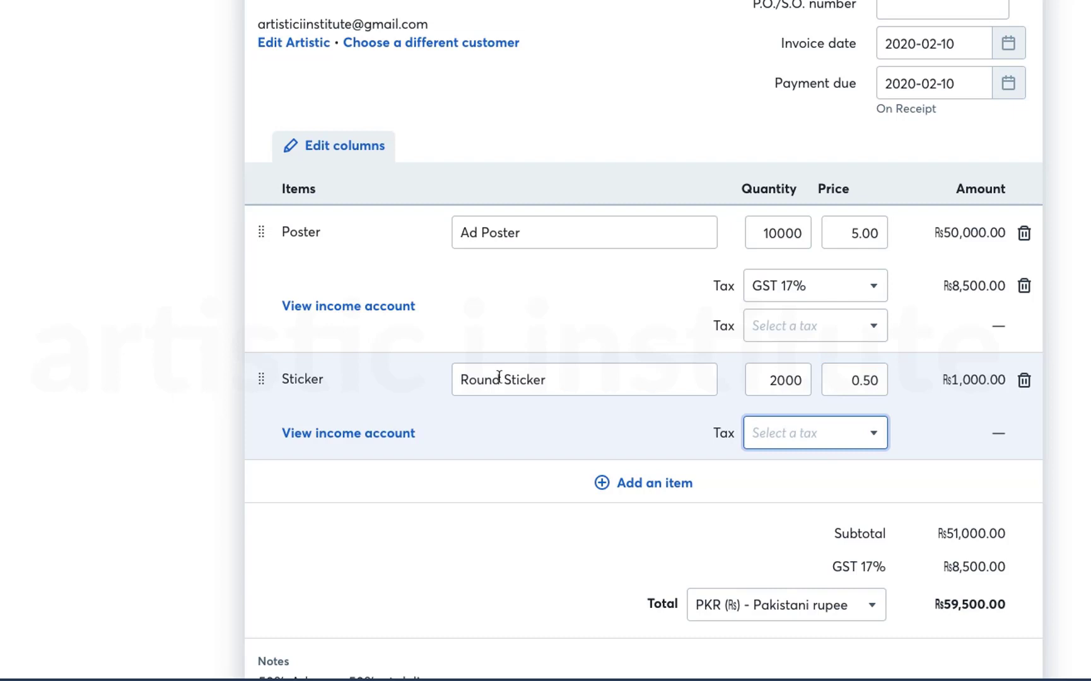
left_click(784, 435)
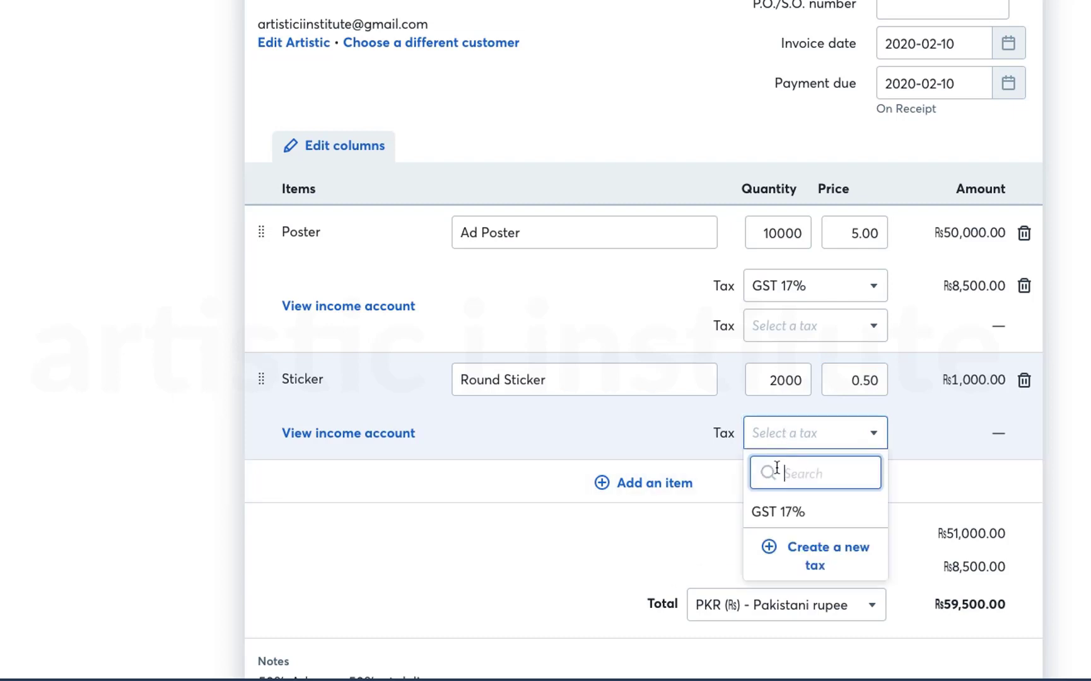
left_click(783, 518)
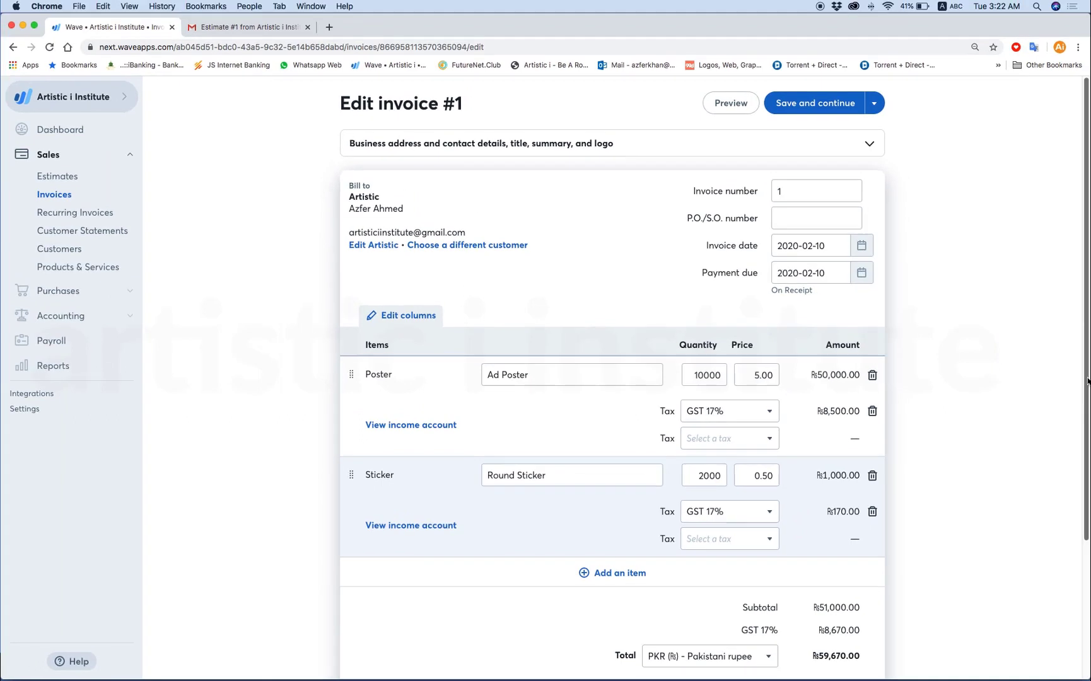
scroll(1085, 463, "down", 5)
scroll(1081, 378, "up", 5)
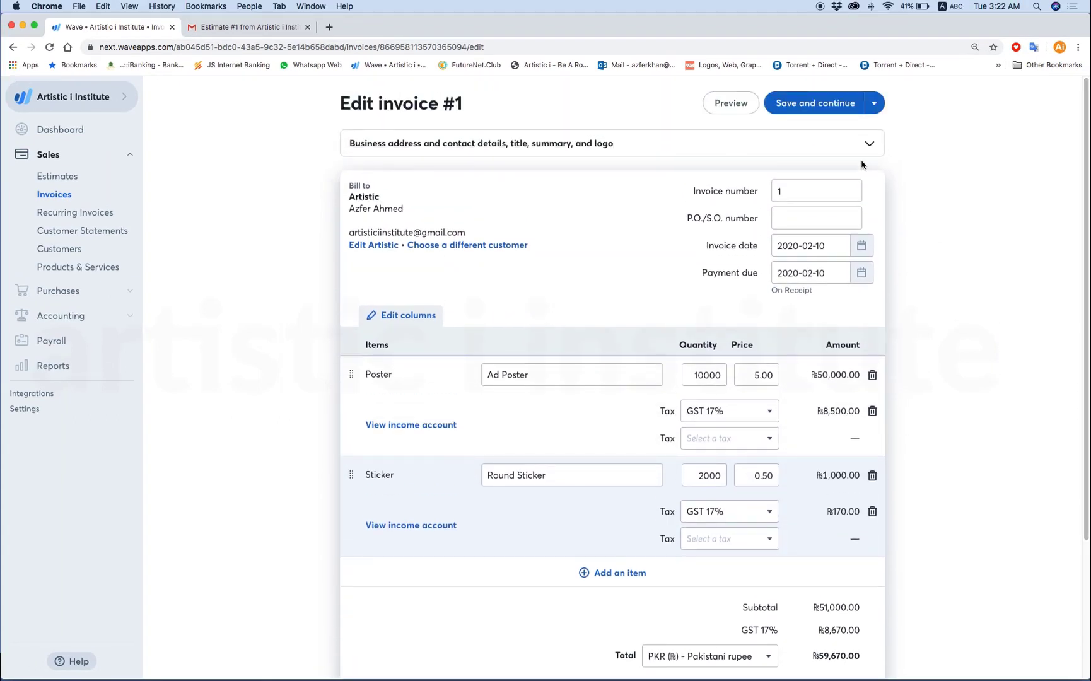
Save the edited invoice, check its preview and approve the draft.
left_click(812, 103)
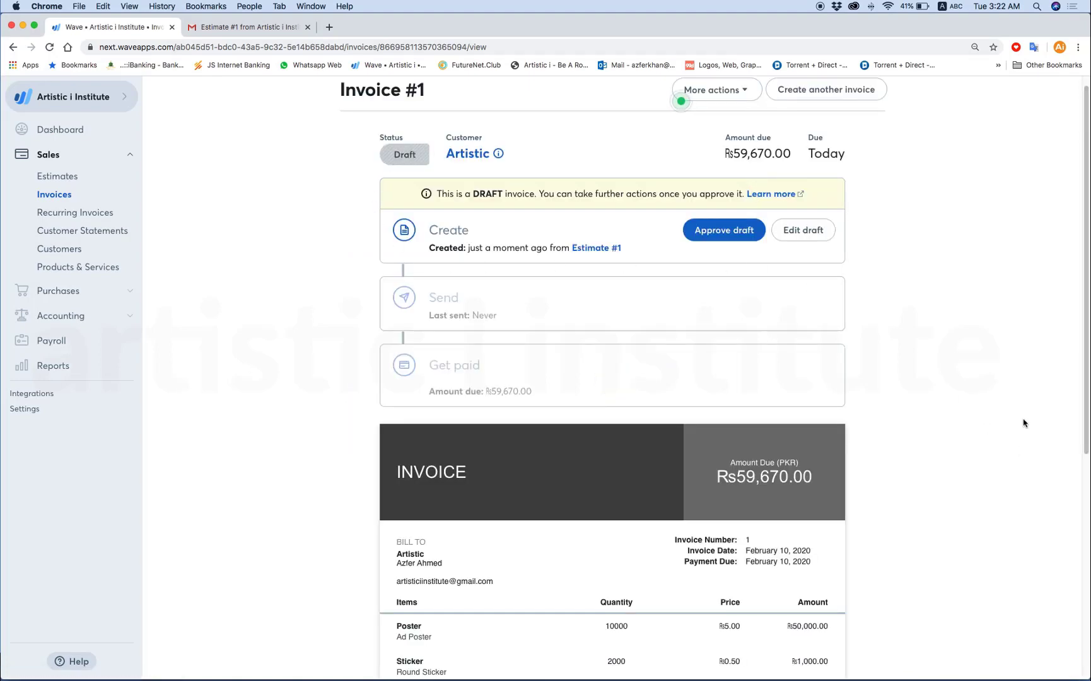
scroll(953, 400, "down", 6)
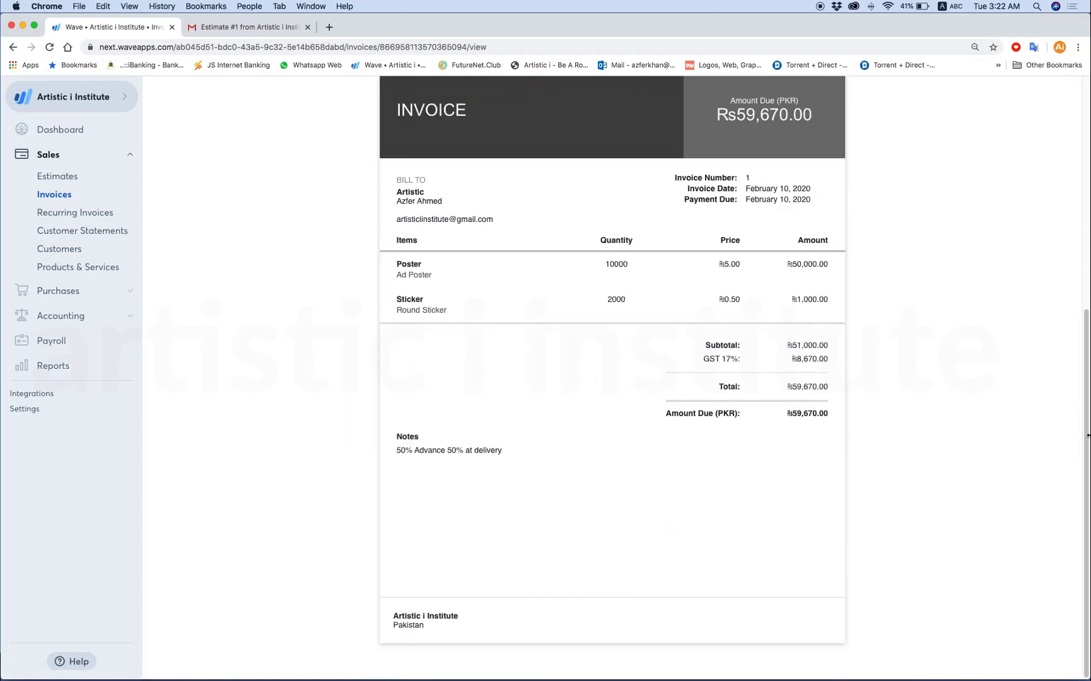
left_click_drag(1087, 444, 1053, 228)
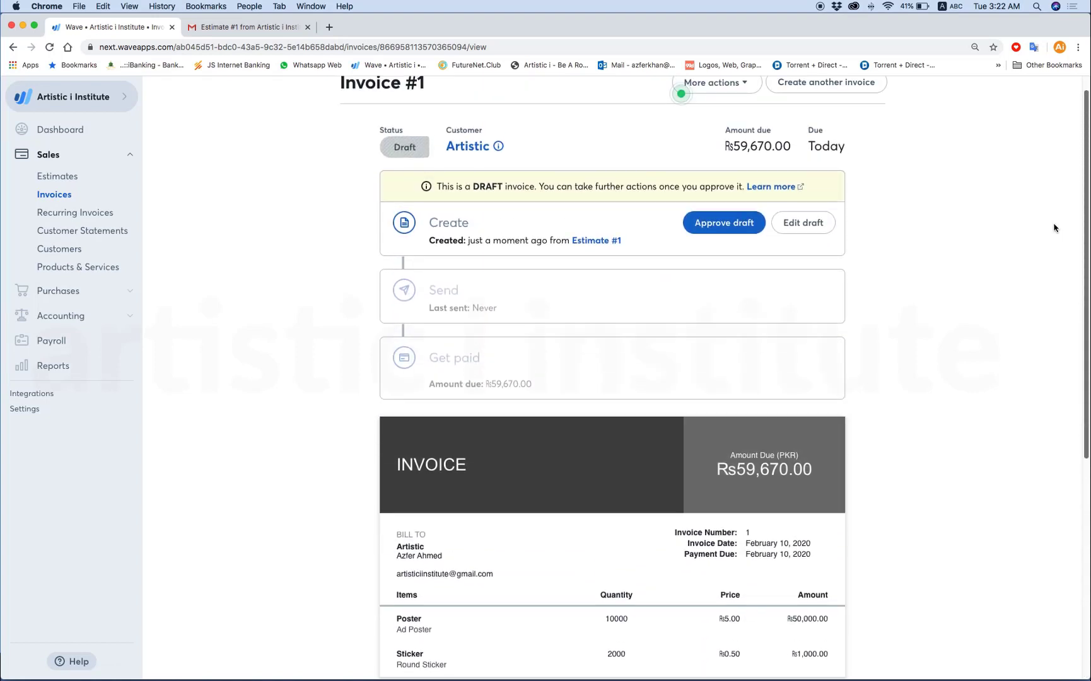
left_click(724, 223)
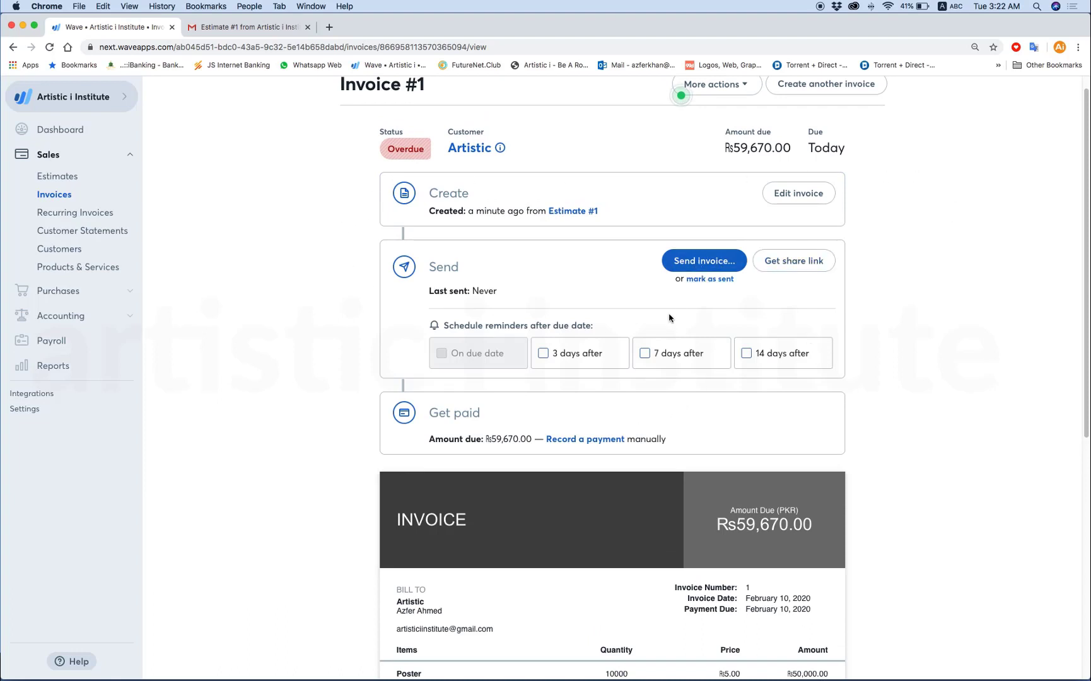
Start recording a 30000 payment for the invoice, made by bank payment into the Owner Investment / Drawings (PKR) account.
left_click(579, 440)
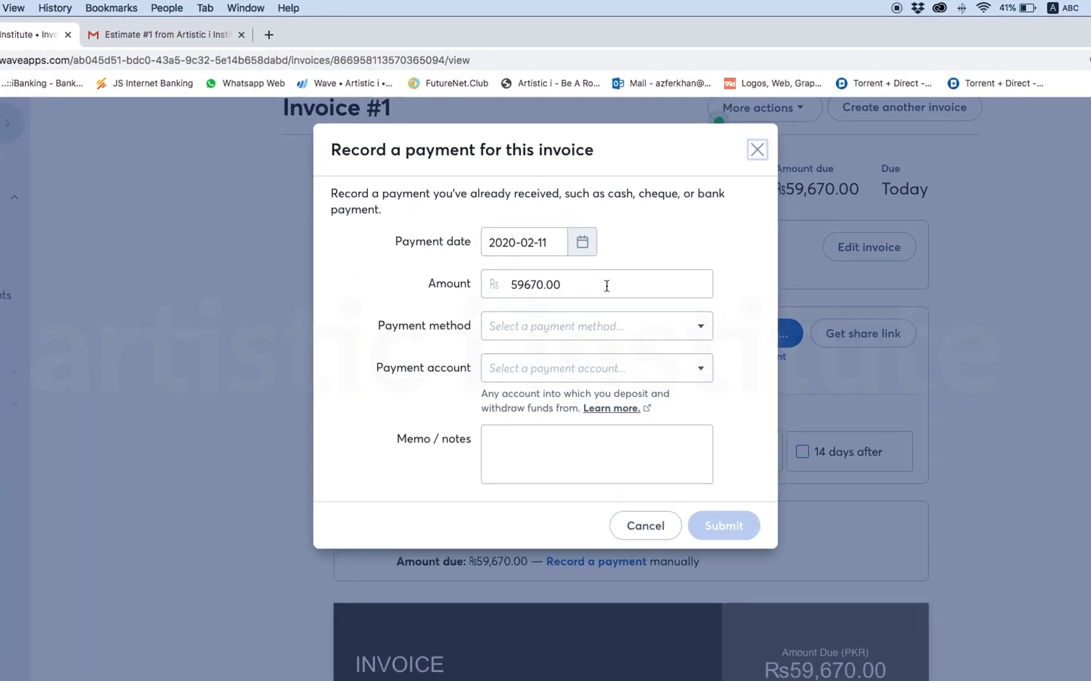
left_click(592, 221)
left_click_drag(605, 291, 500, 281)
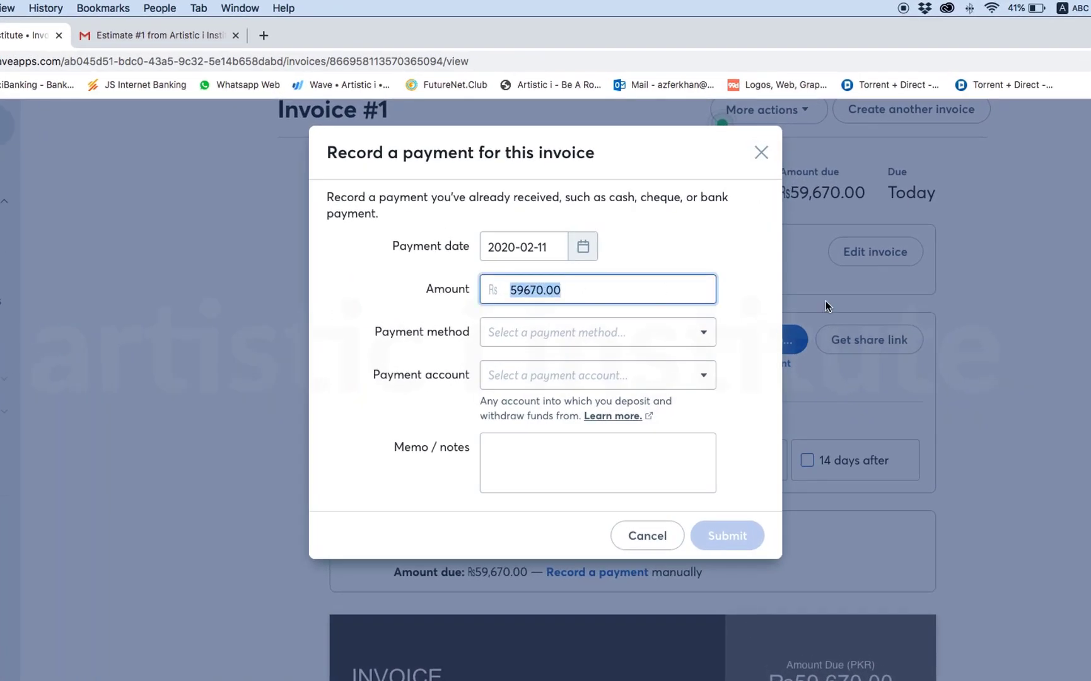
type("30000")
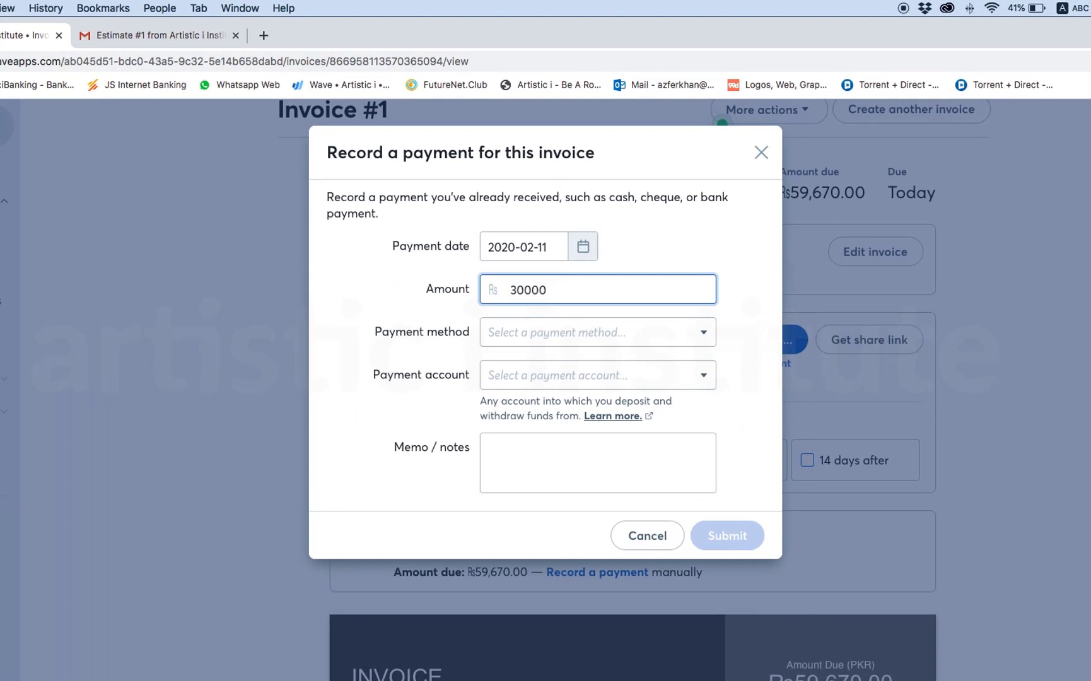
left_click(533, 340)
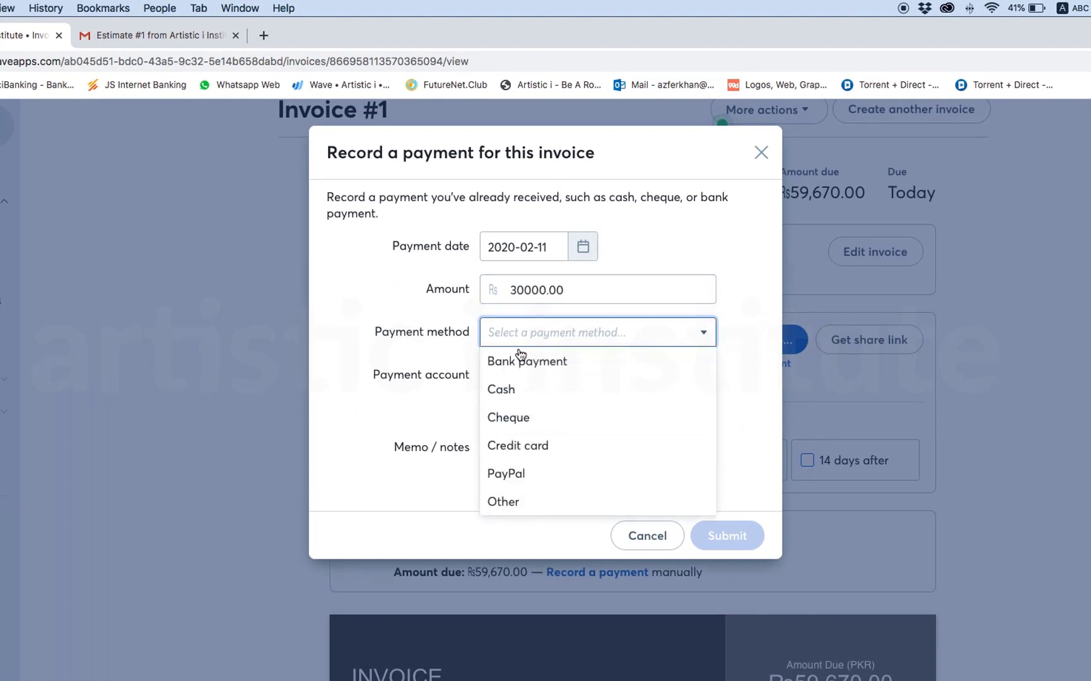
left_click(515, 365)
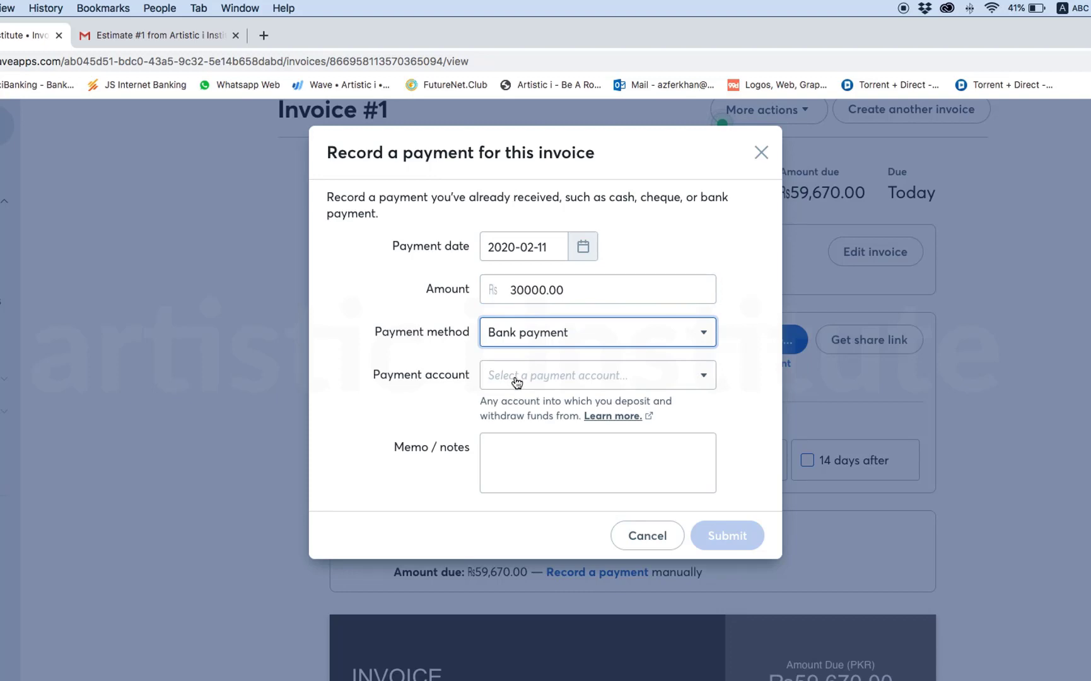
left_click(517, 381)
left_click(530, 434)
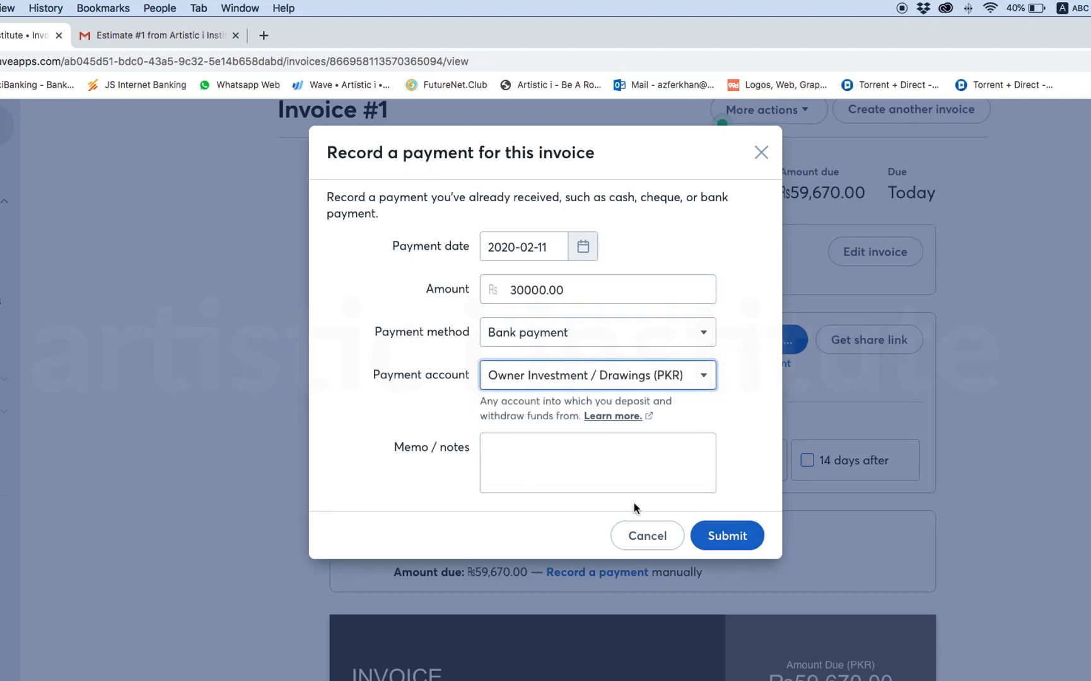
Add the memo "50% Advance" to the payment and submit it.
left_click(566, 474)
type("50")
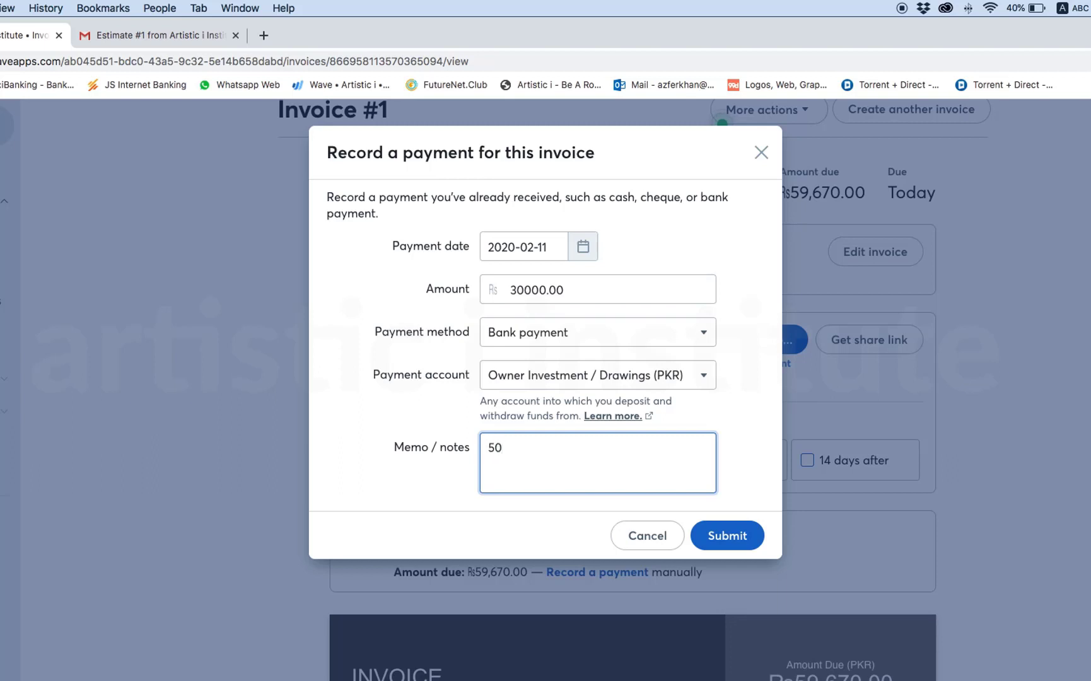
type("% Advance")
left_click(719, 536)
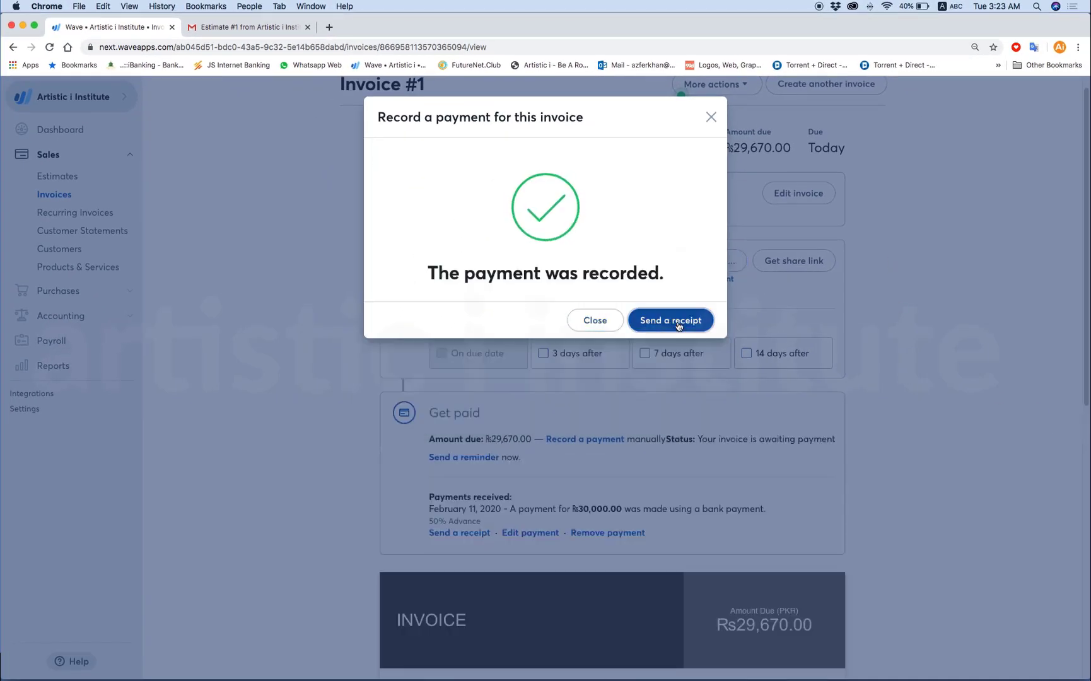
Send the customer a receipt for the recorded payment and dismiss the confirmation.
left_click(678, 326)
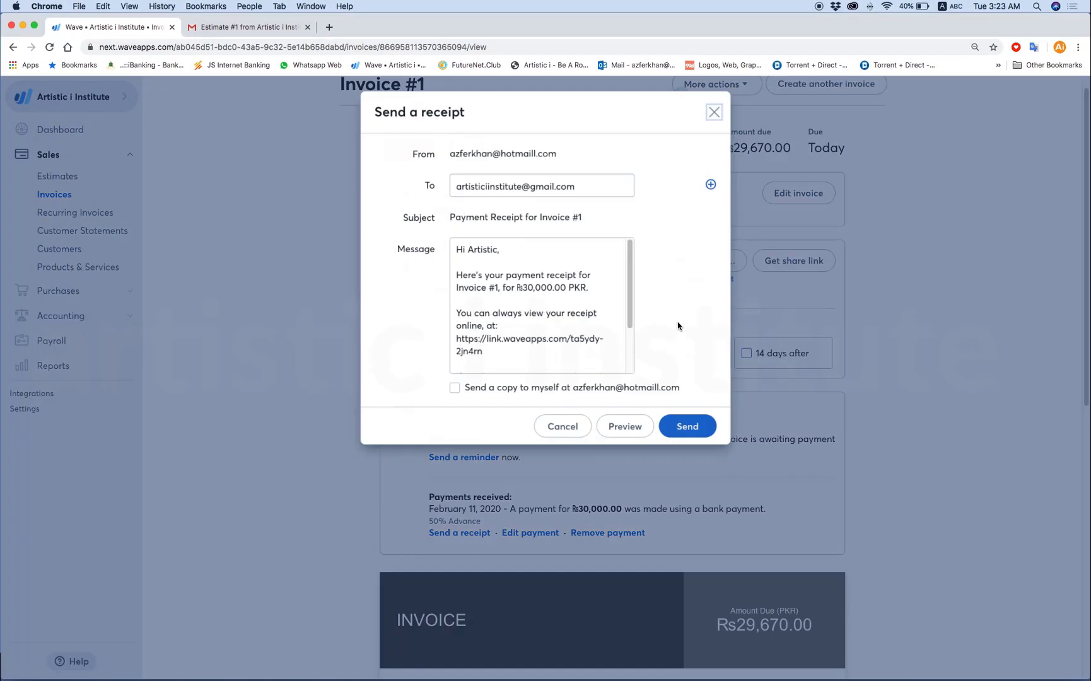
left_click(699, 428)
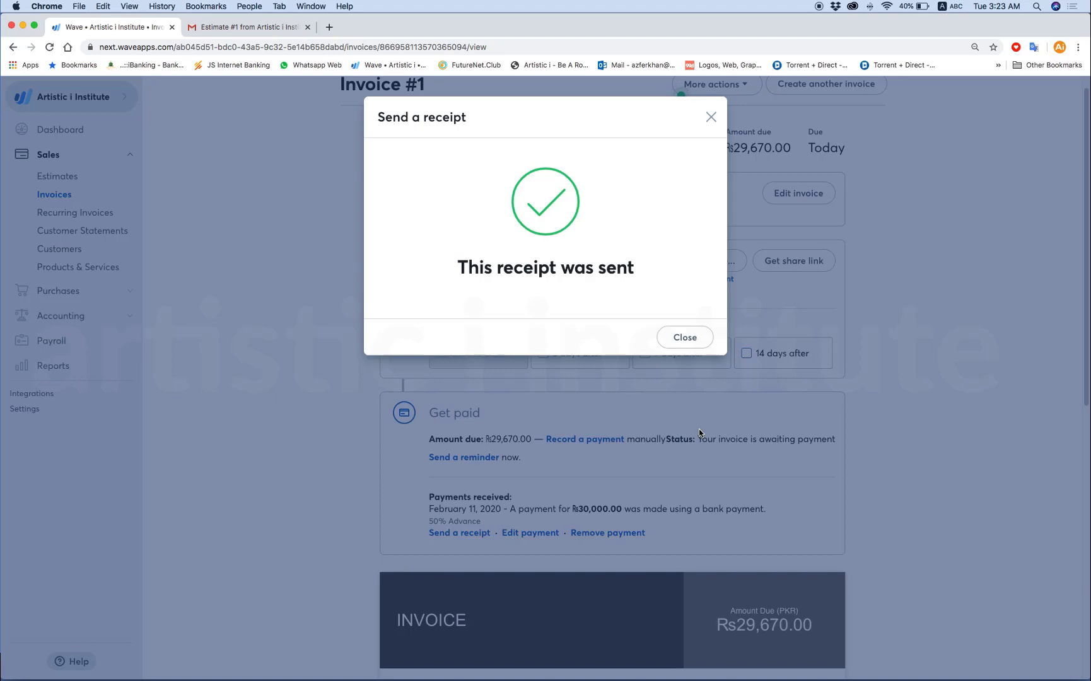
left_click(684, 337)
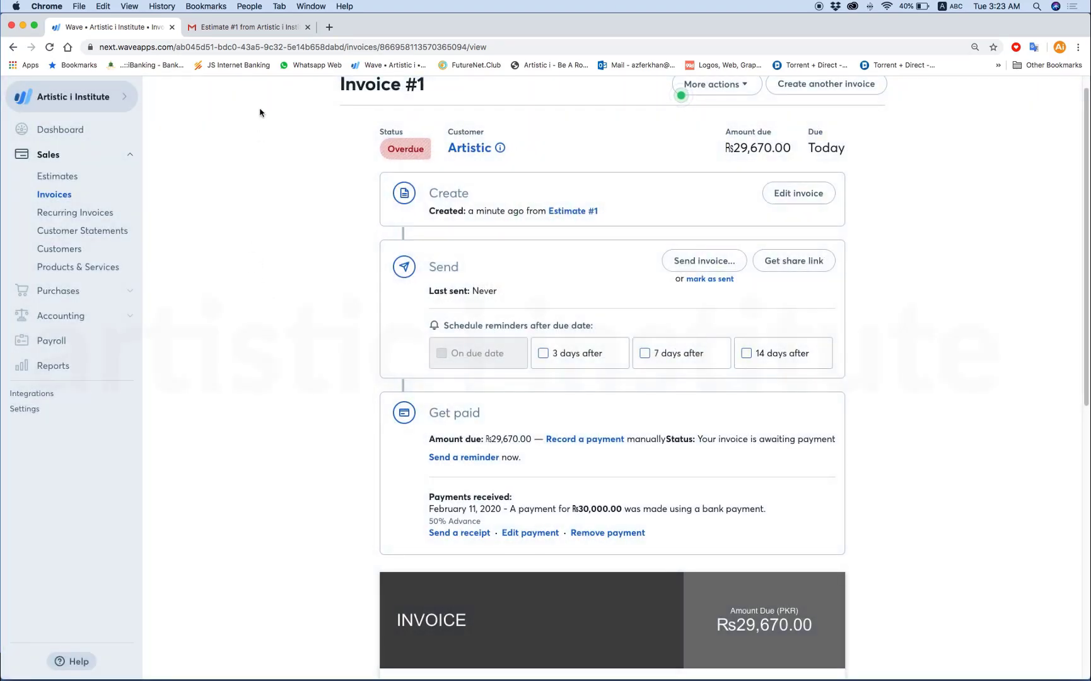
Switch to Gmail and read the received payment receipt e-mail for Invoice #1.
left_click(259, 29)
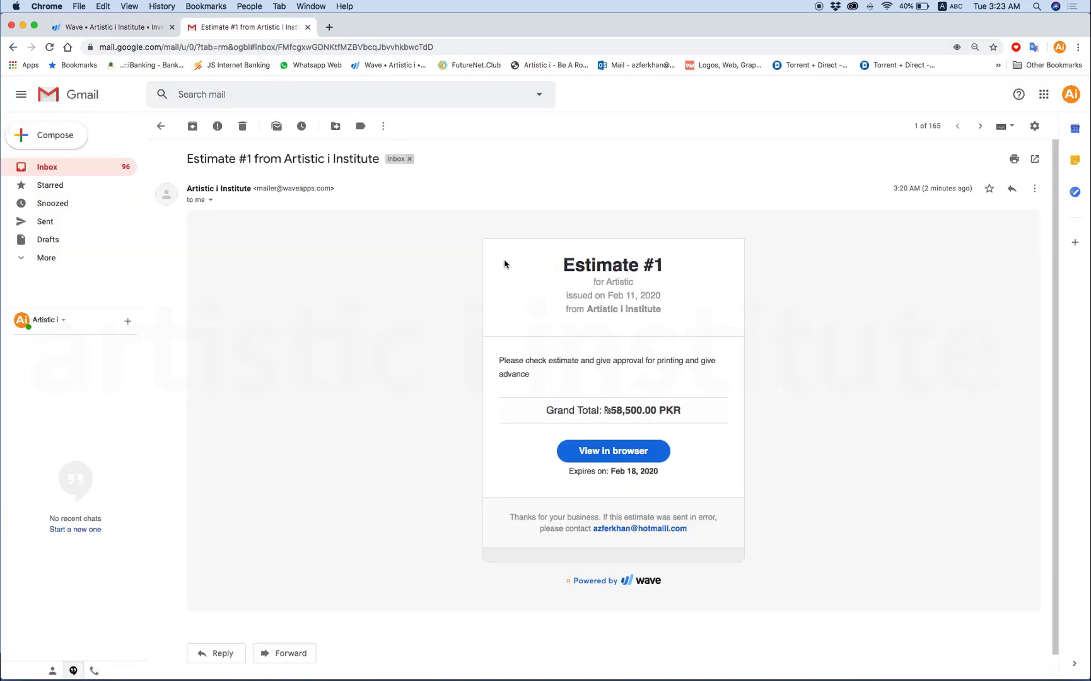
left_click(55, 167)
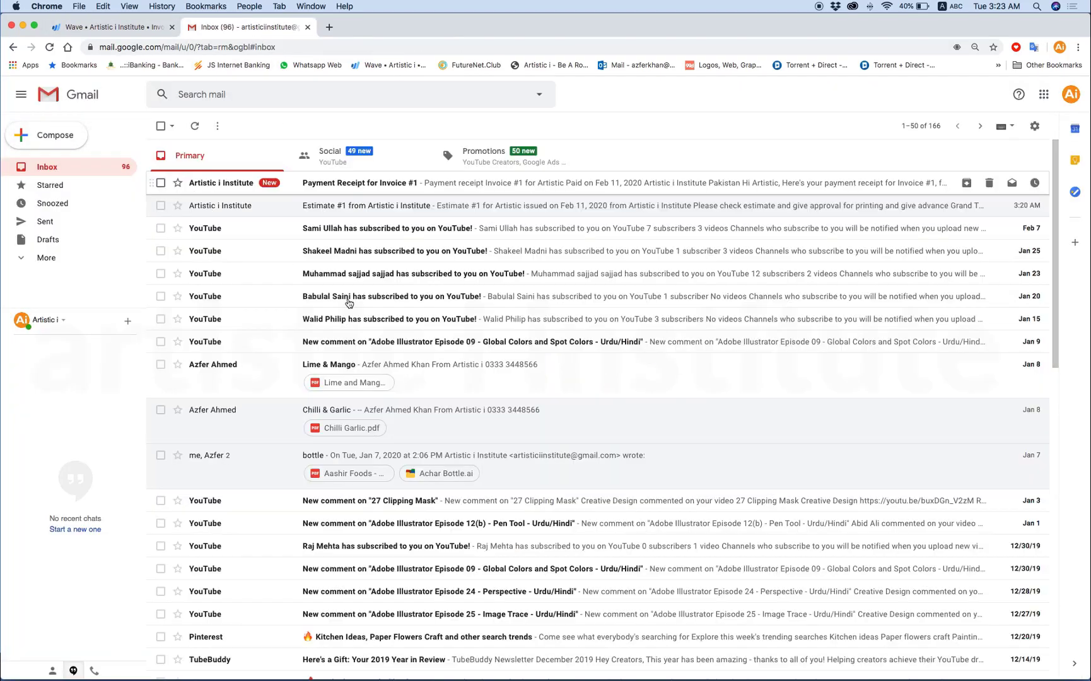
left_click(354, 184)
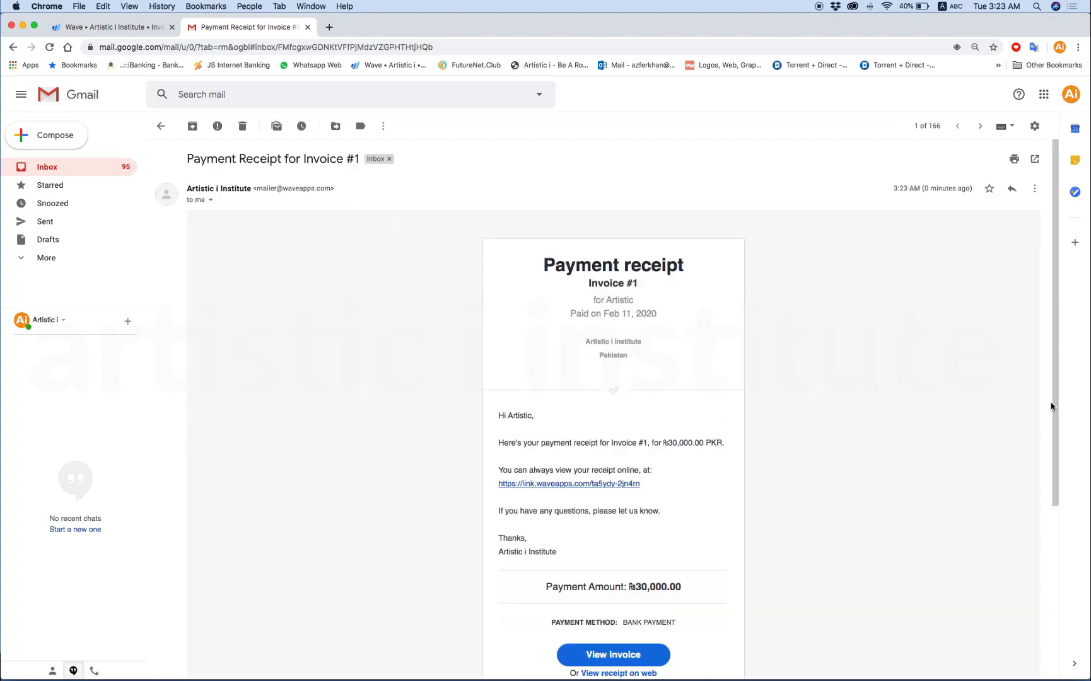
left_click_drag(1054, 297, 1054, 404)
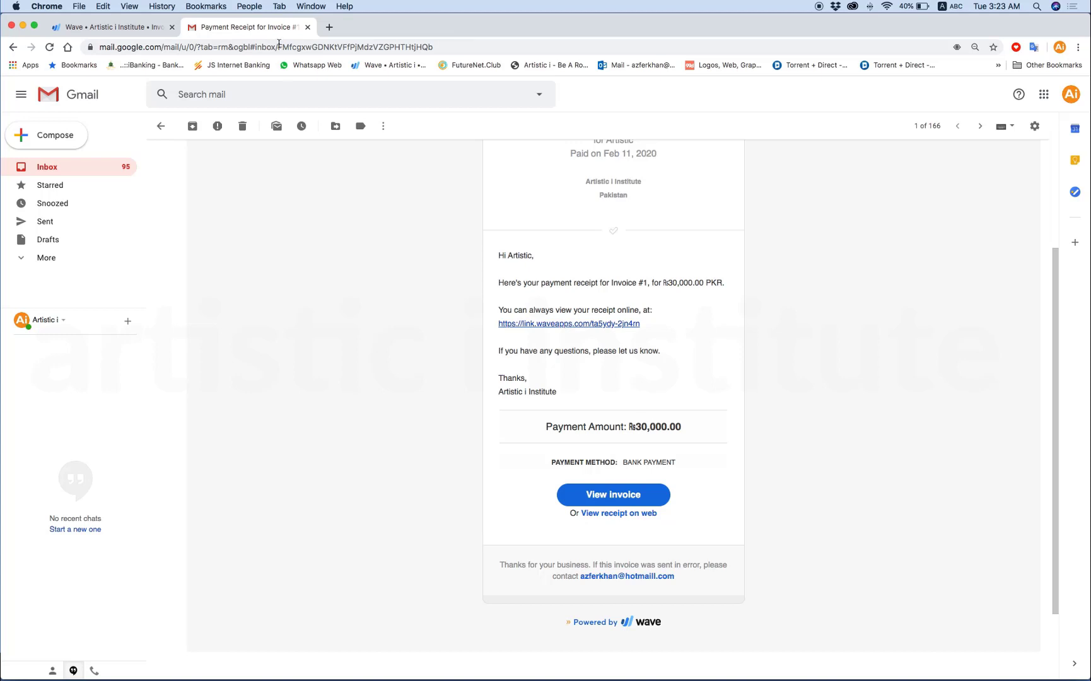
Switch back to Wave and review the invoice's payment entry and remaining amount due.
left_click(133, 31)
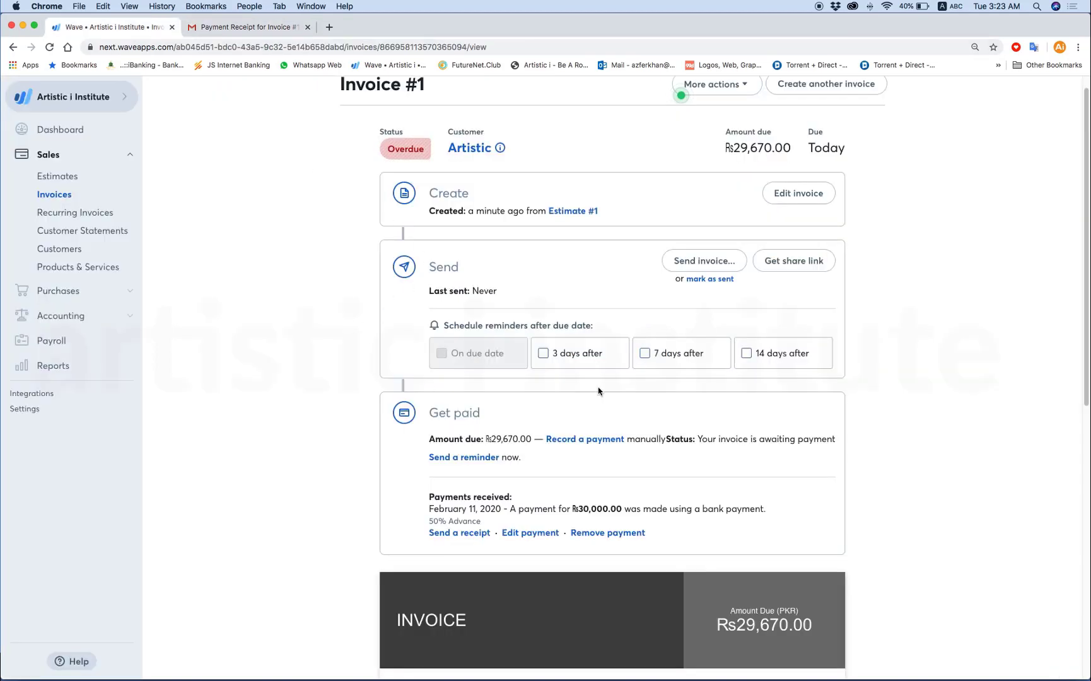
scroll(927, 400, "up", 1)
scroll(927, 400, "down", 10)
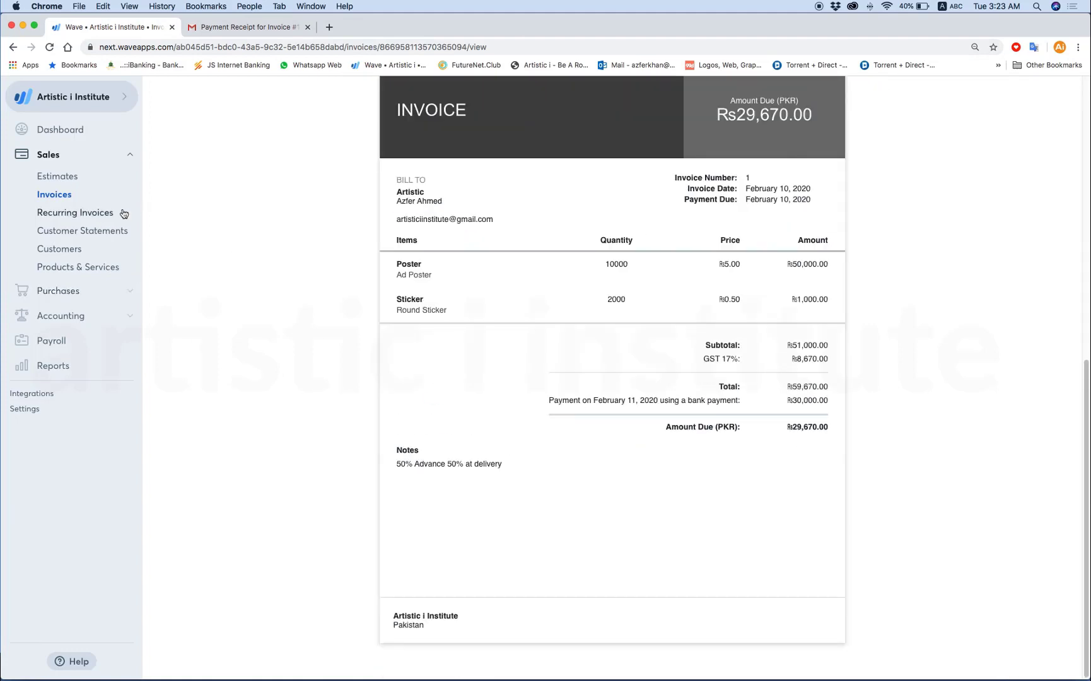
View the customer list and open the accounting transactions list.
left_click(68, 250)
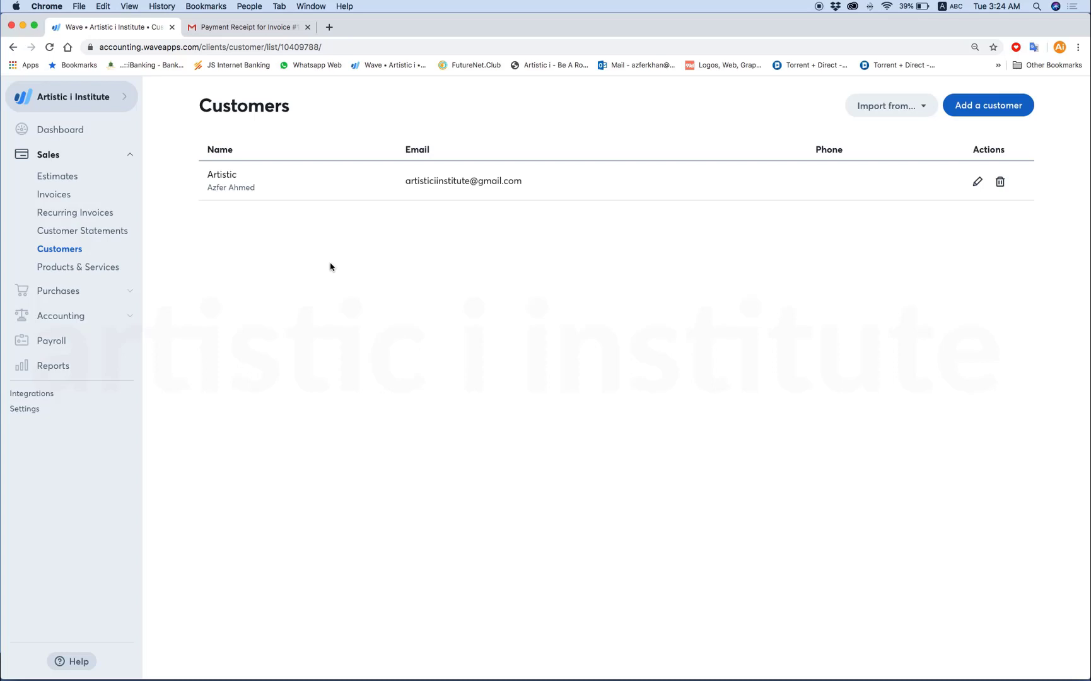
left_click(76, 294)
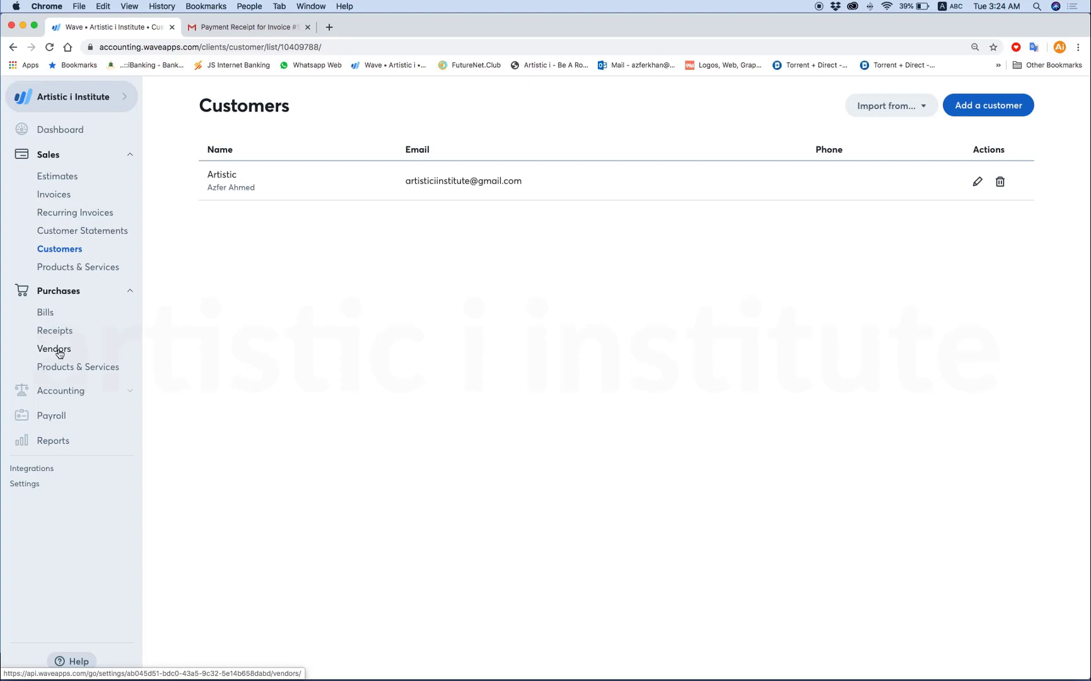
left_click(66, 392)
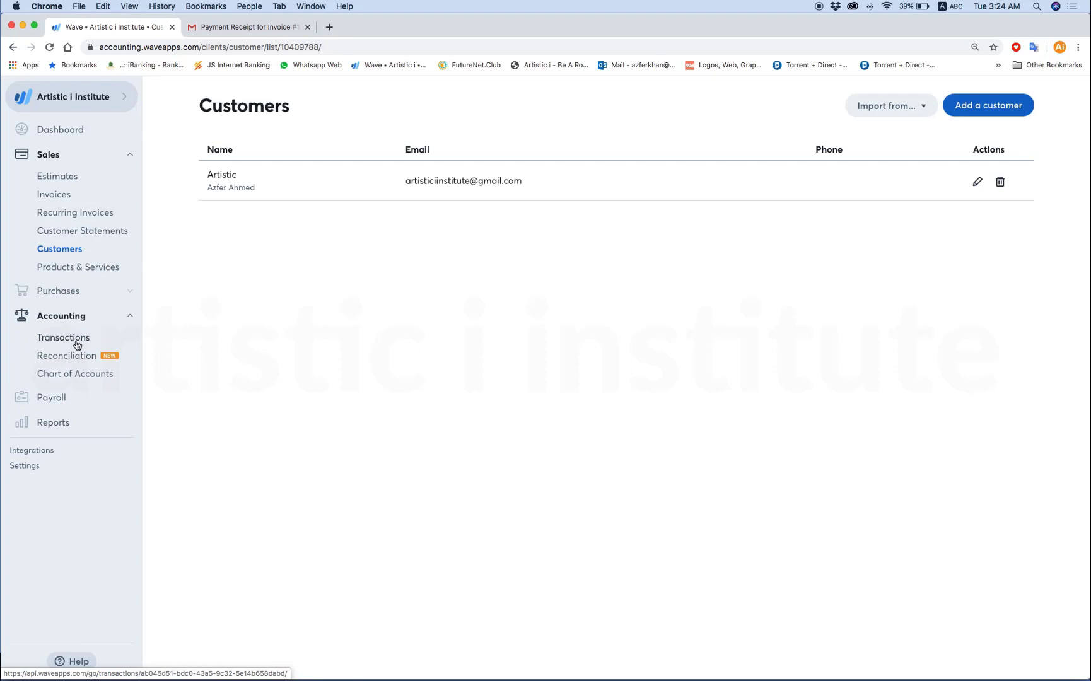
left_click(76, 347)
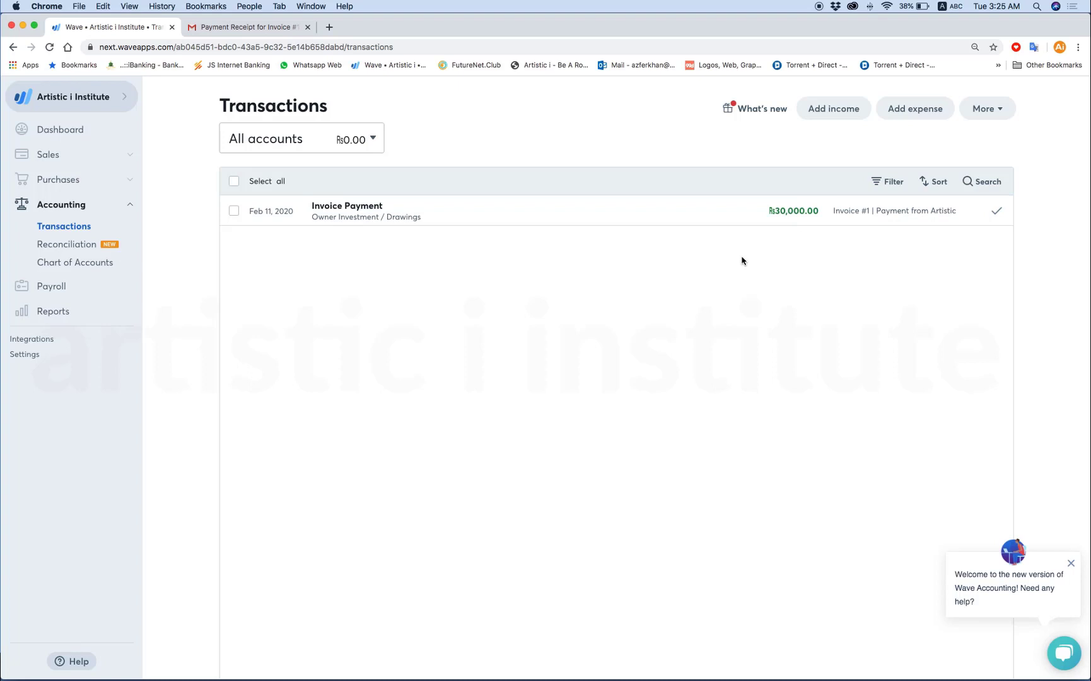
Add a new expense transaction and describe it as "Paper Material & Sticker".
left_click(913, 113)
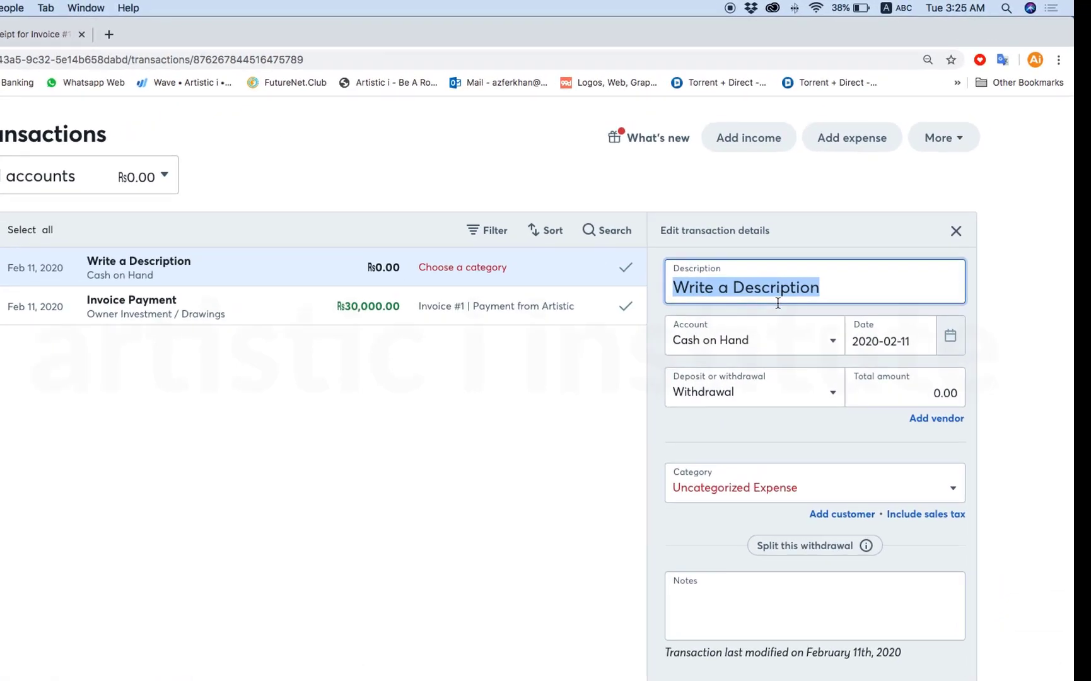
type("Paper Mati")
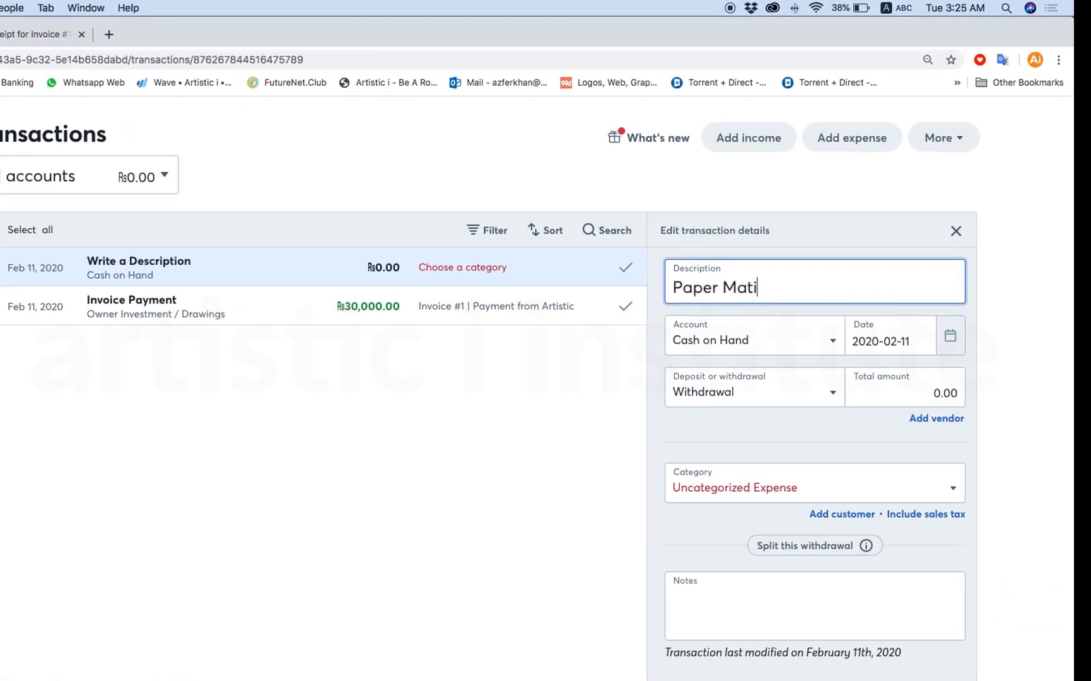
type("era")
key("BackSpace")
key("BackSpace")
key("BackSpace")
key("BackSpace")
type("erial & Sticker")
Set the expense's total amount to 20000 and look through the available categories without choosing one.
left_click(905, 396)
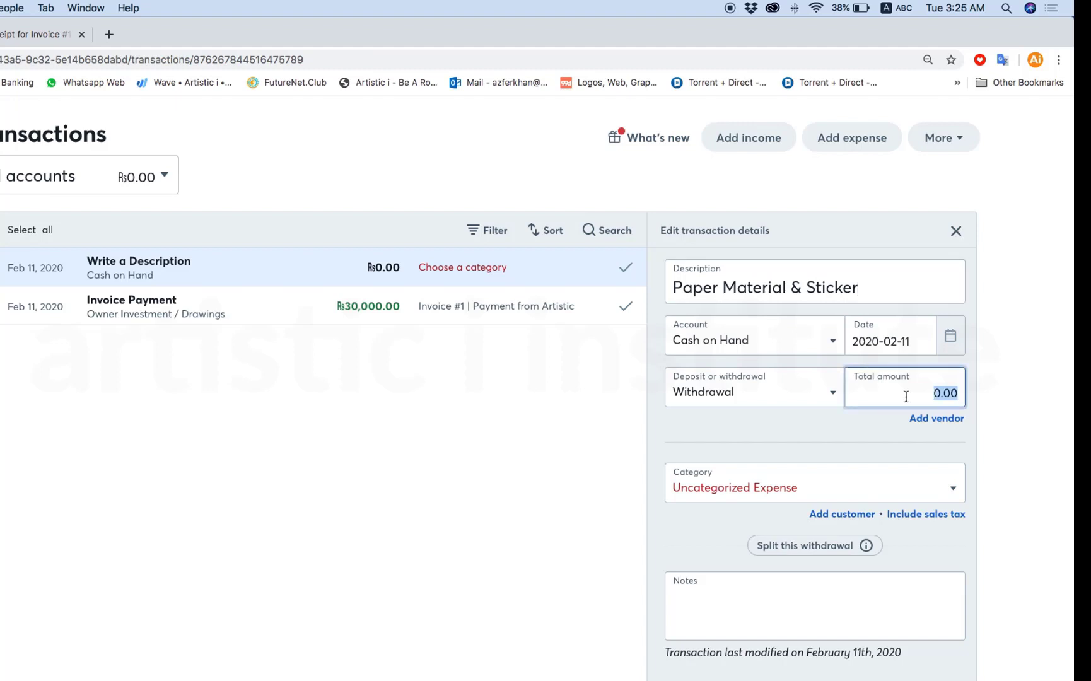
type("20000")
left_click(842, 480)
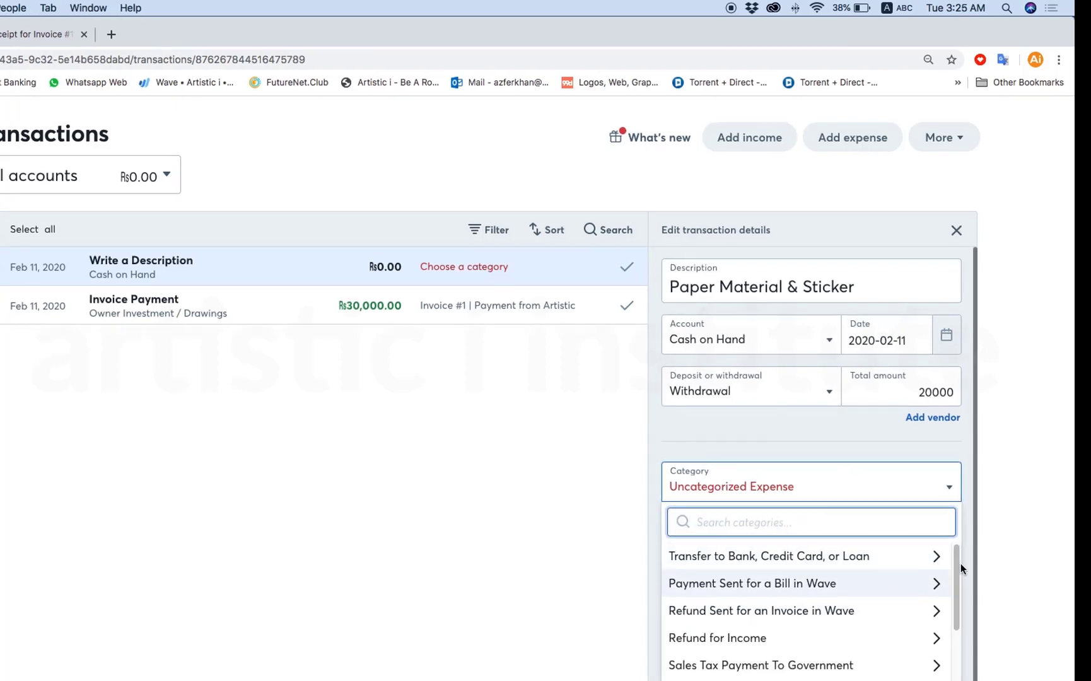
left_click(996, 529)
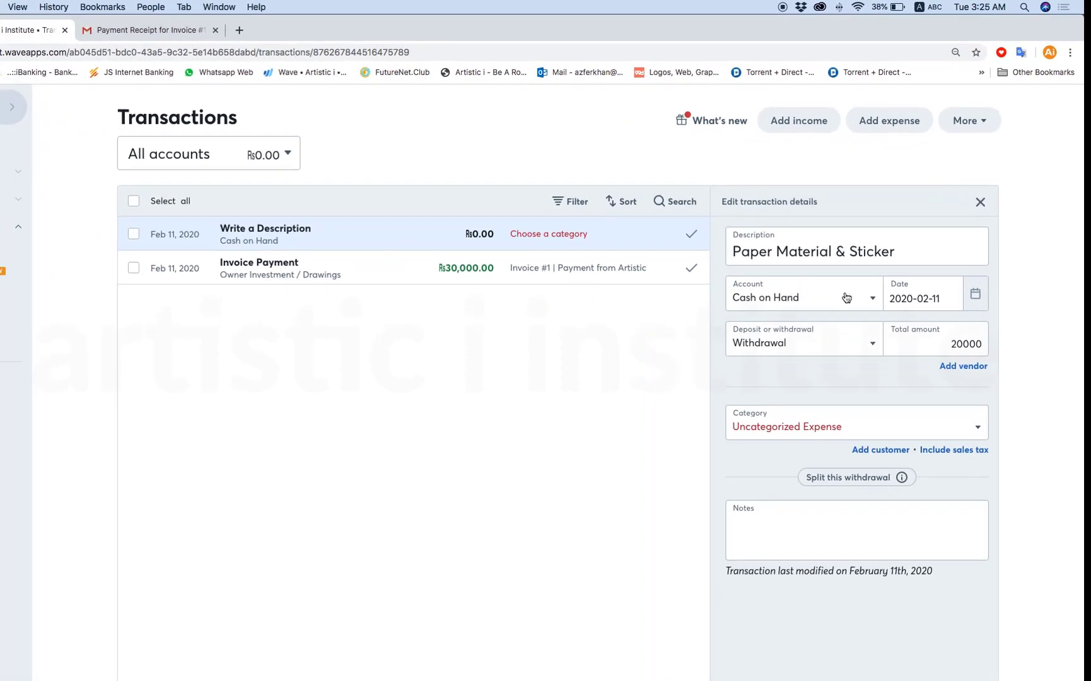
Extend the expense's description to "Paper Material & Sticker (Artistic)" and save the transaction.
left_click(908, 252)
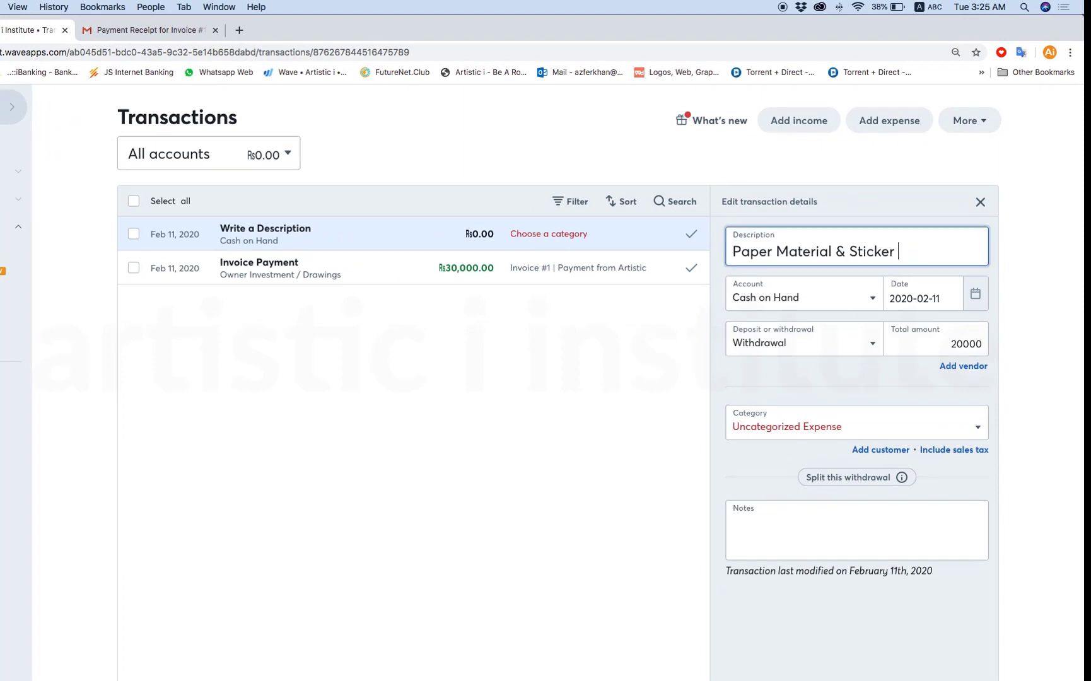
type("(S")
key("BackSpace")
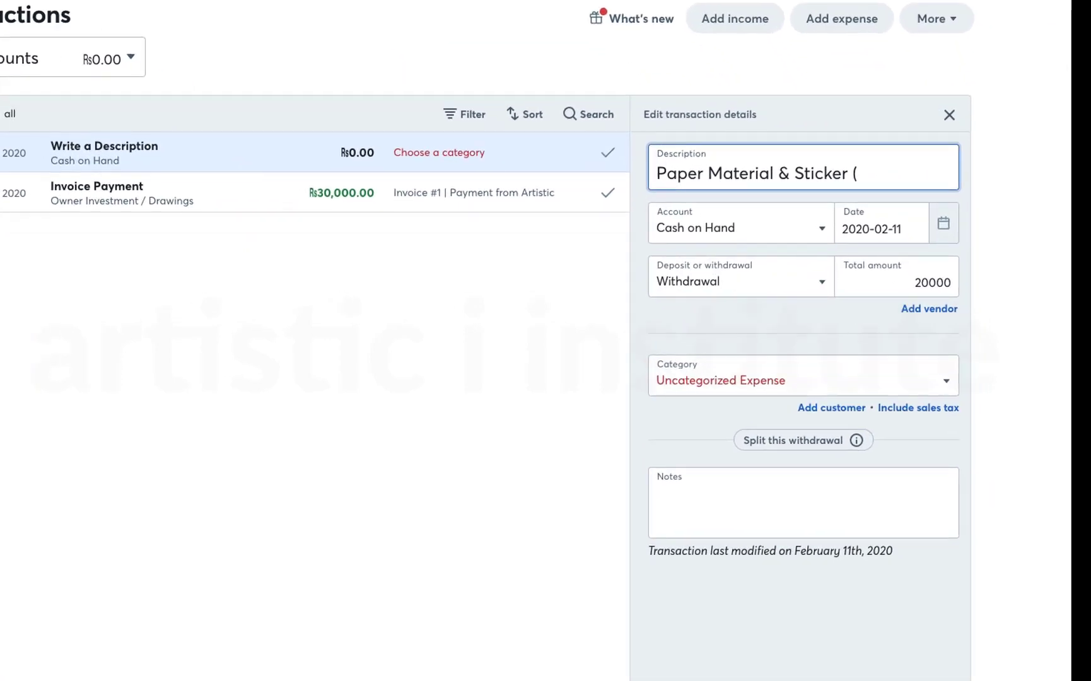
type("Artistic(")
key("BackSpace")
type(")")
left_click(1028, 316)
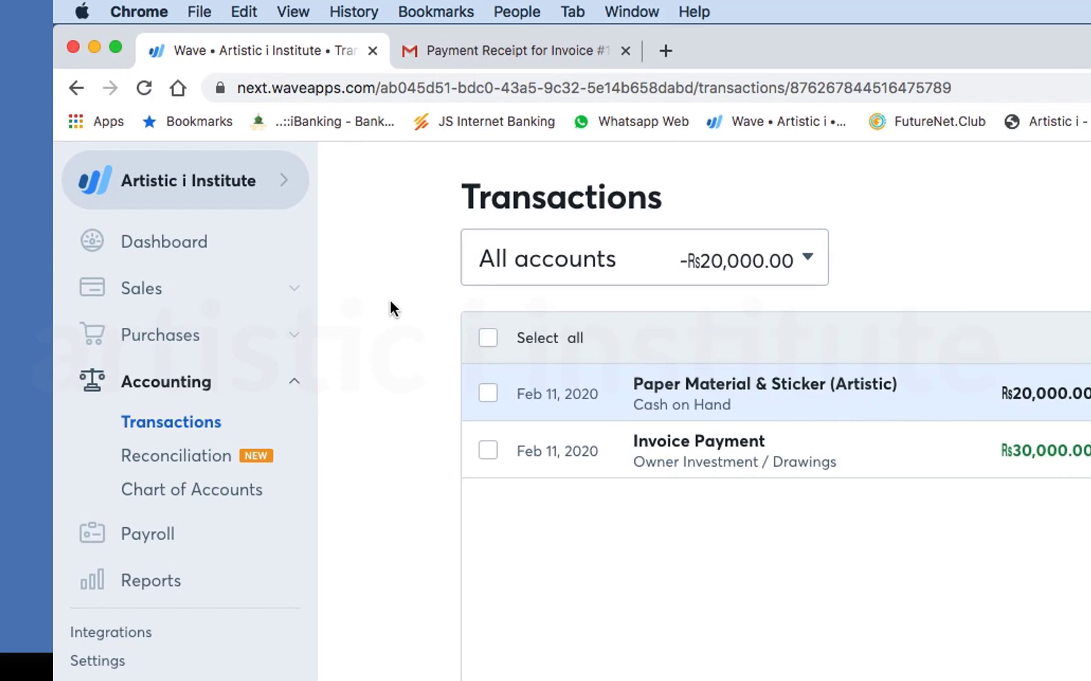
Switch from the Artistic i Institute business to the Personal account and review its dashboard charts.
left_click(213, 181)
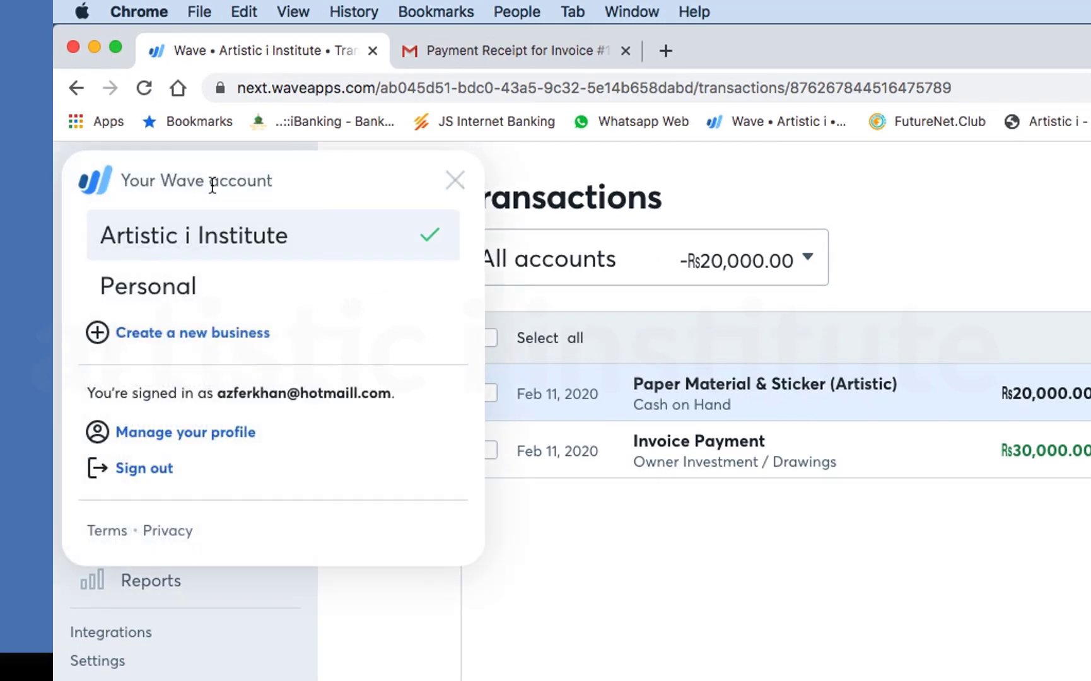
left_click(161, 290)
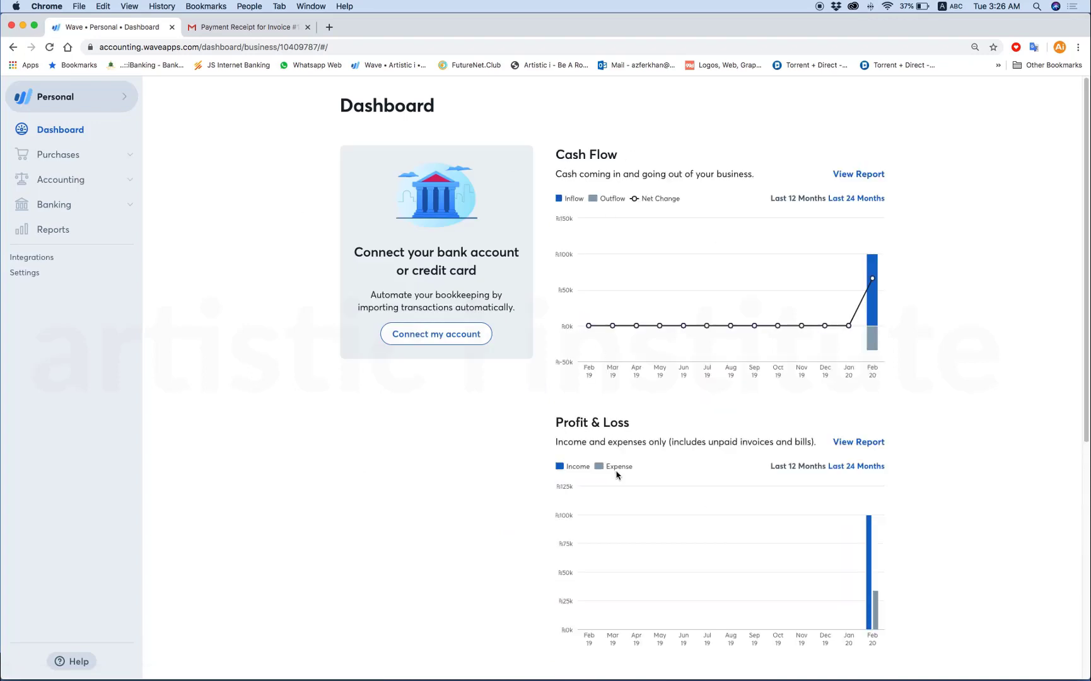
left_click_drag(1086, 240, 1071, 185)
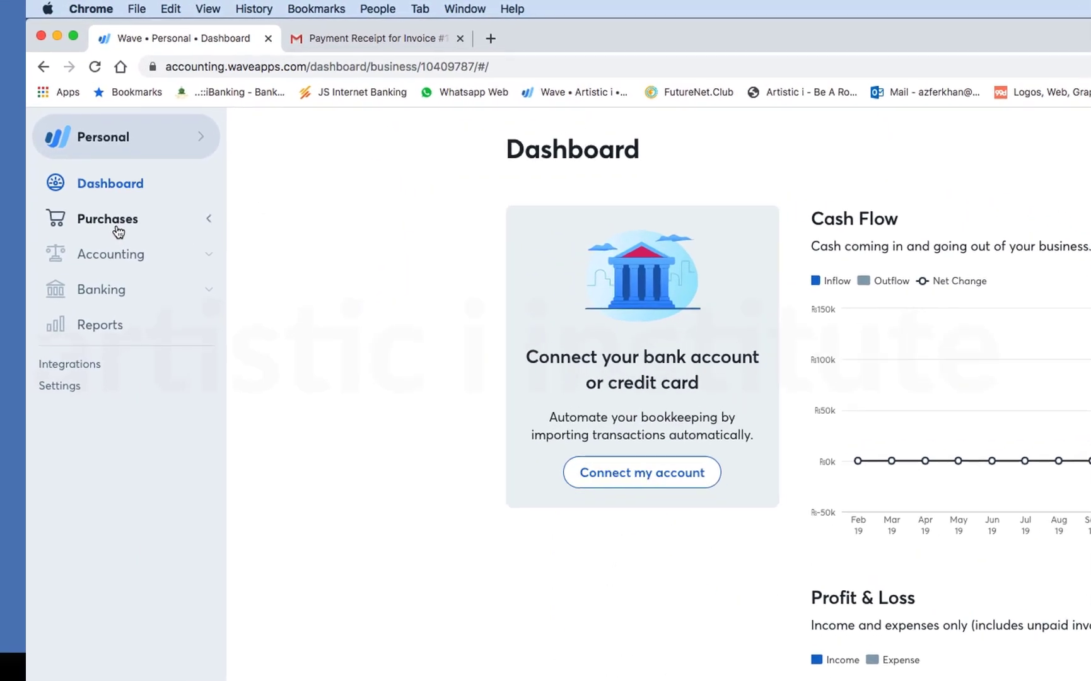
Look through the Personal account's purchases and accounting options.
left_click(117, 228)
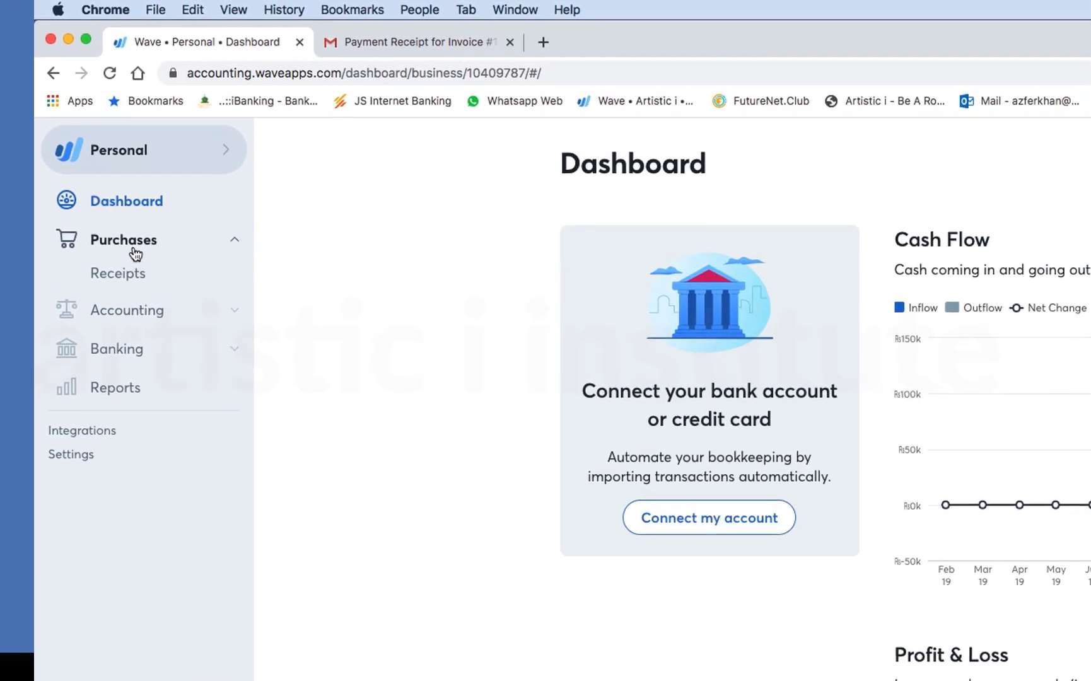
left_click(96, 289)
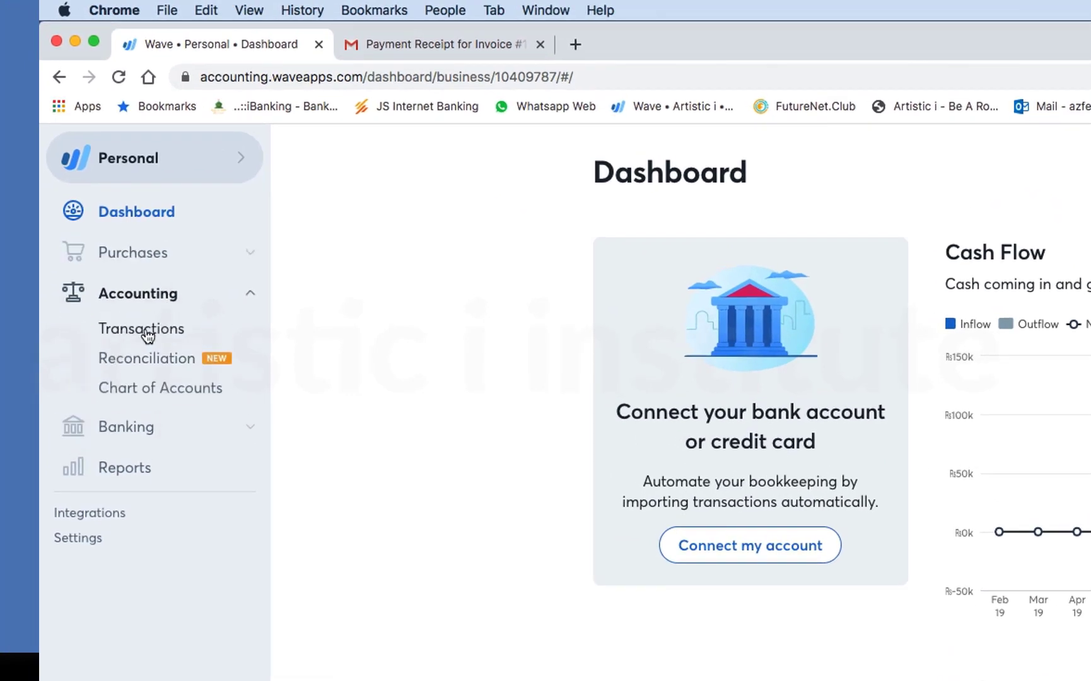